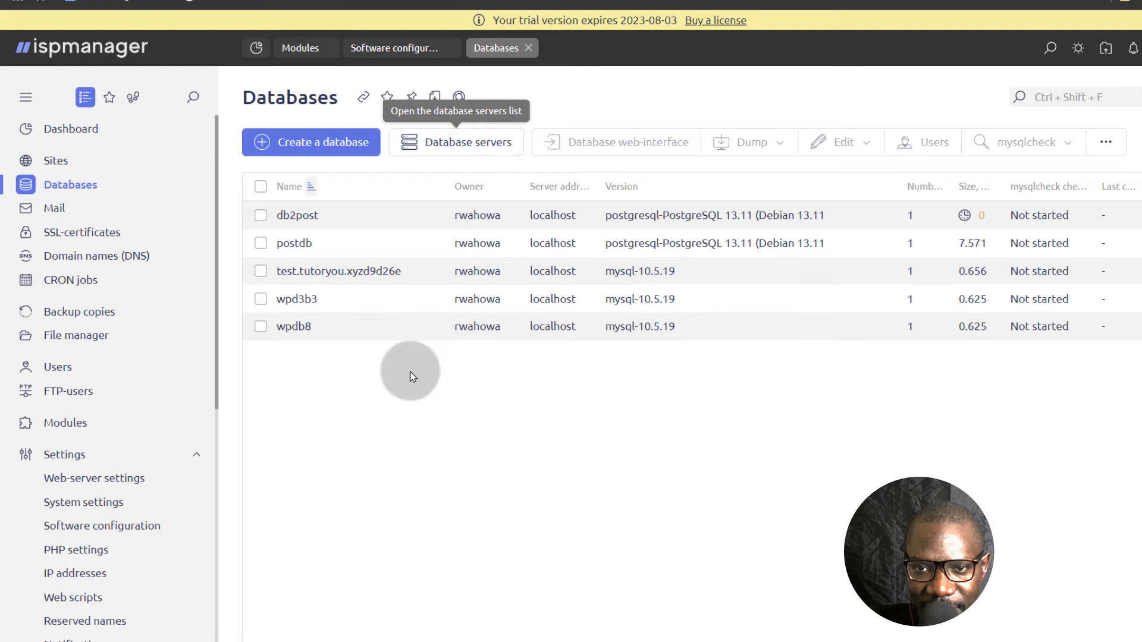
Start a new database server entry named mariahs, keeping MySQL as its type.
left_click(449, 143)
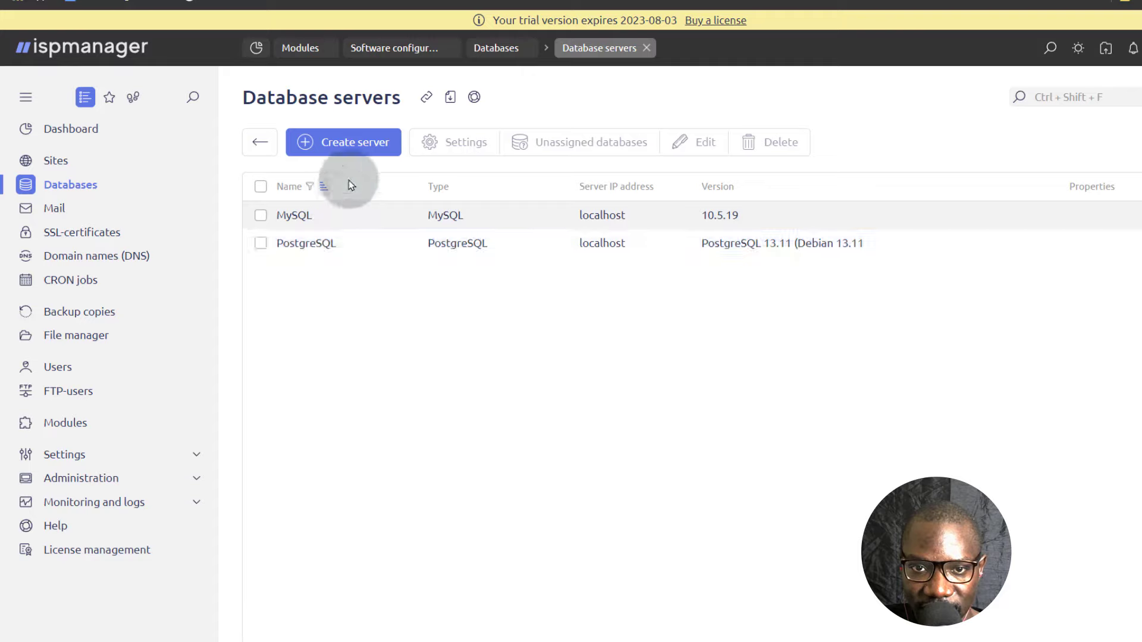
left_click(334, 144)
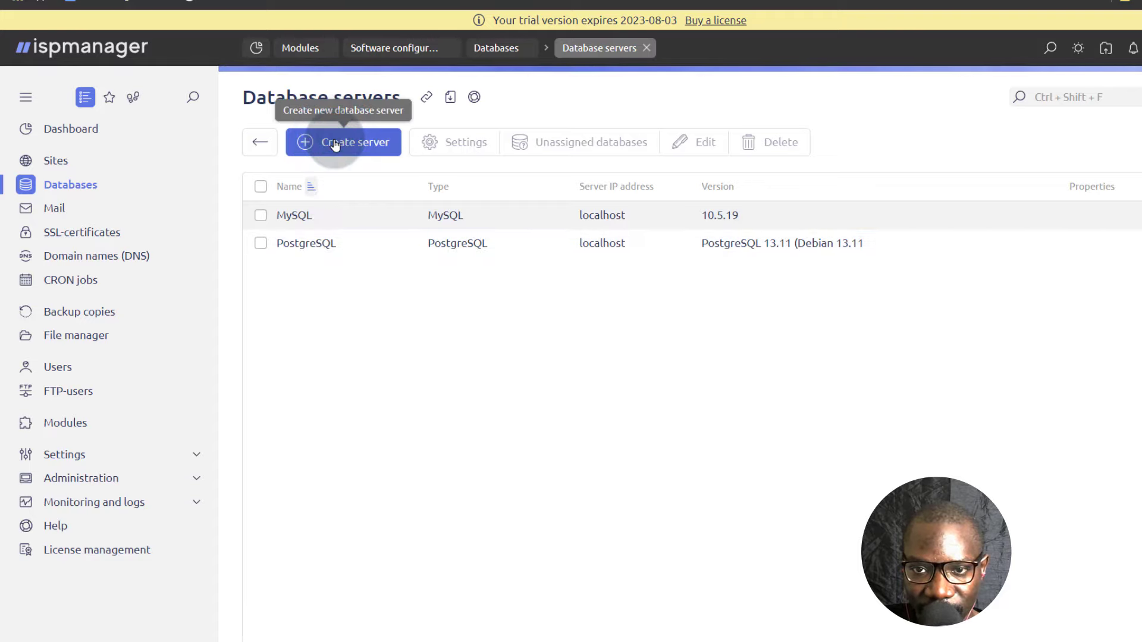
left_click(290, 139)
type("mariahs")
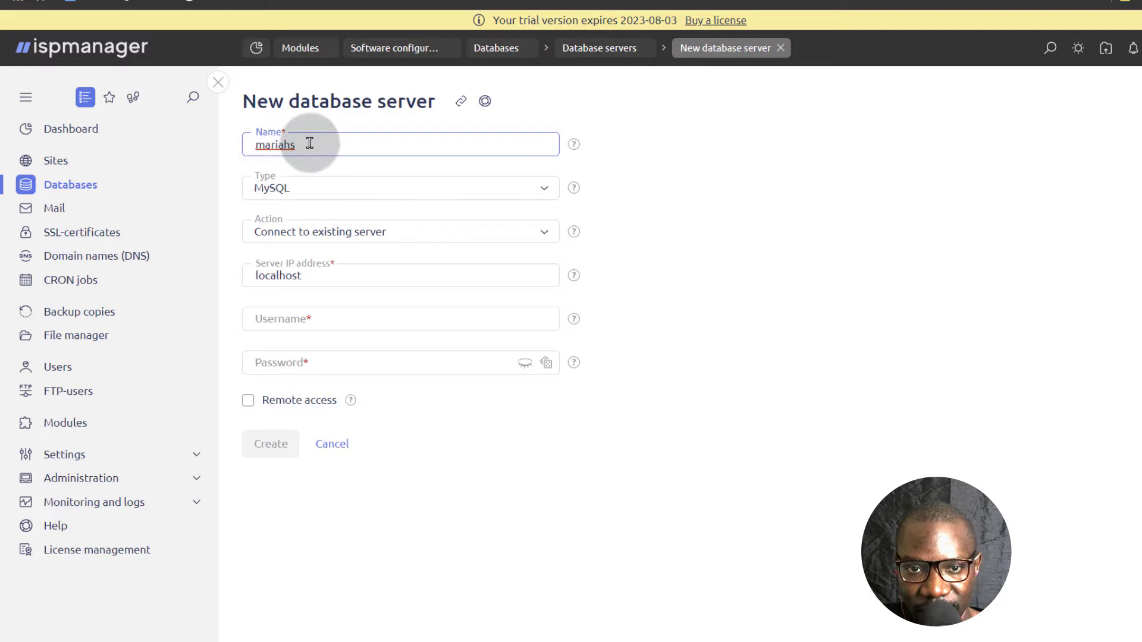
left_click(356, 189)
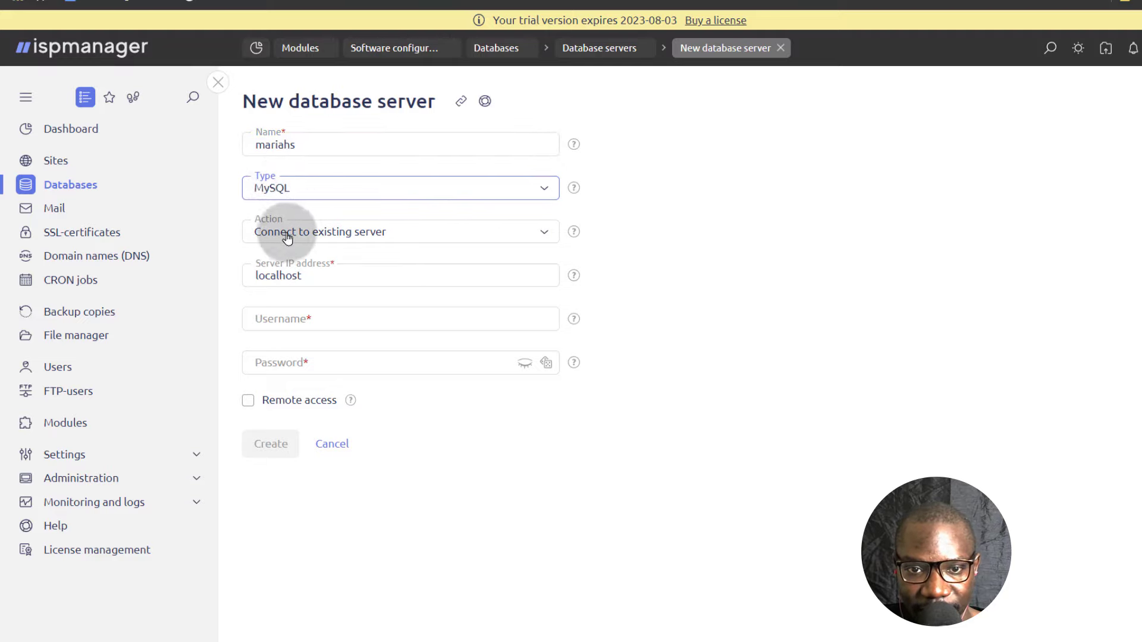
Find the MariaDB options for the new server's action and choose Install MariaDB 10.10.
left_click(415, 235)
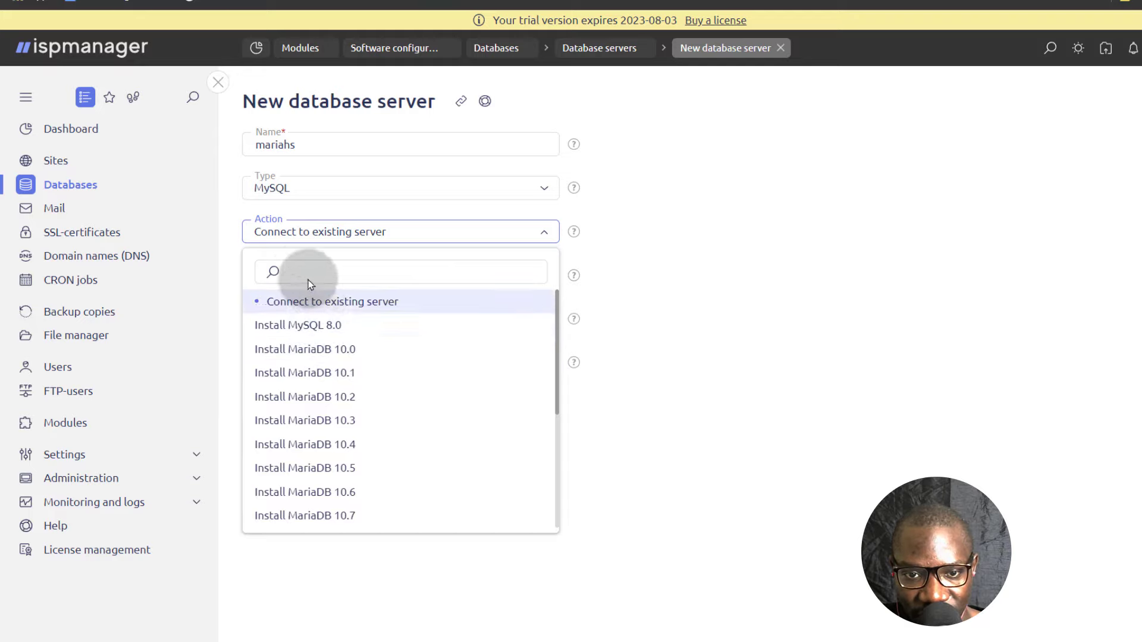
left_click(295, 271)
type("maria")
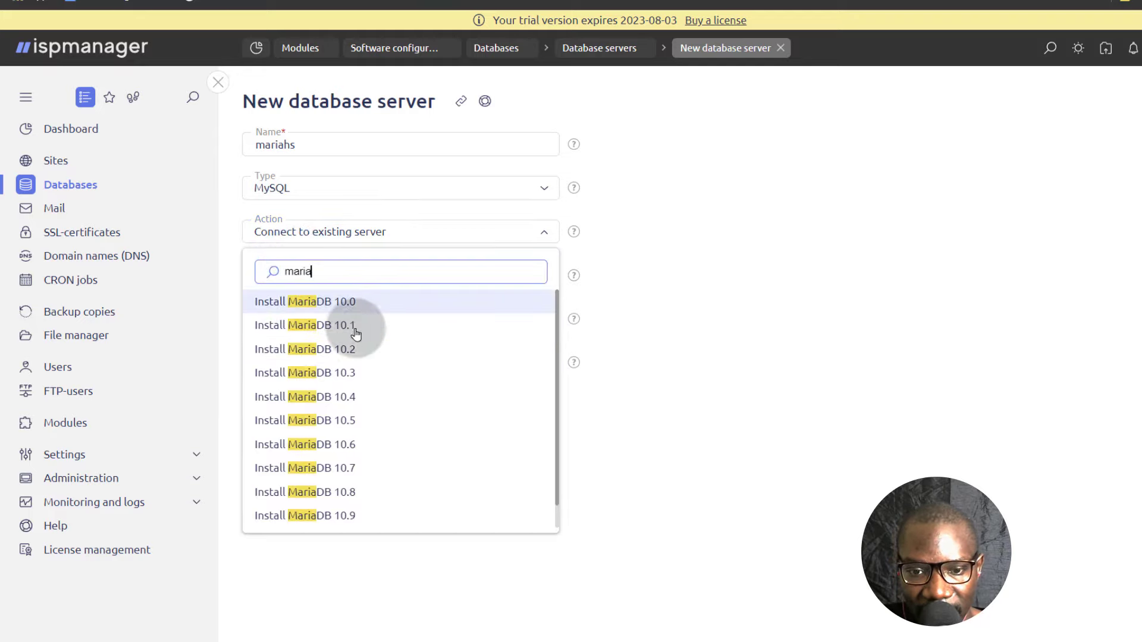
scroll(379, 515, "down", 1)
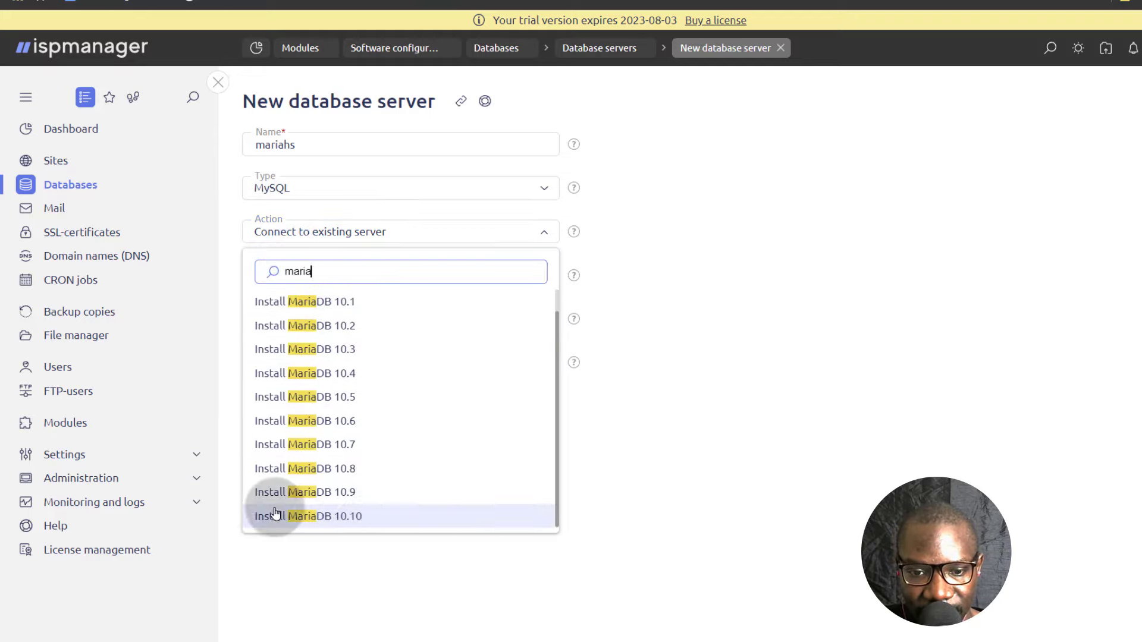
left_click(306, 515)
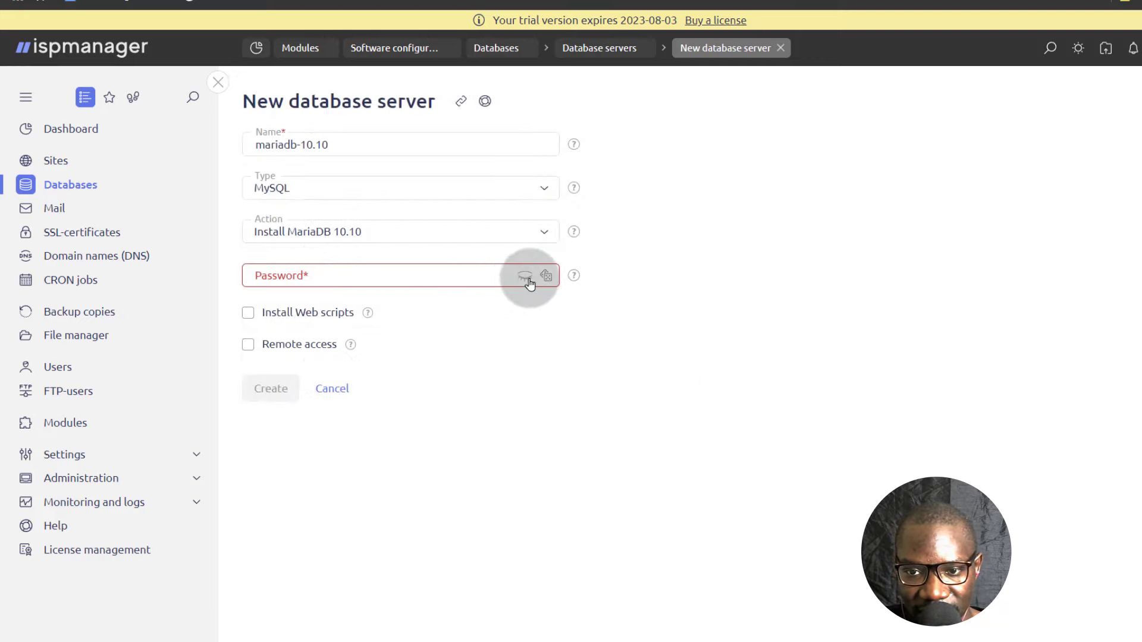
Generate a password for the MariaDB 10.10 server and submit the new server form.
left_click(370, 273)
left_click(546, 276)
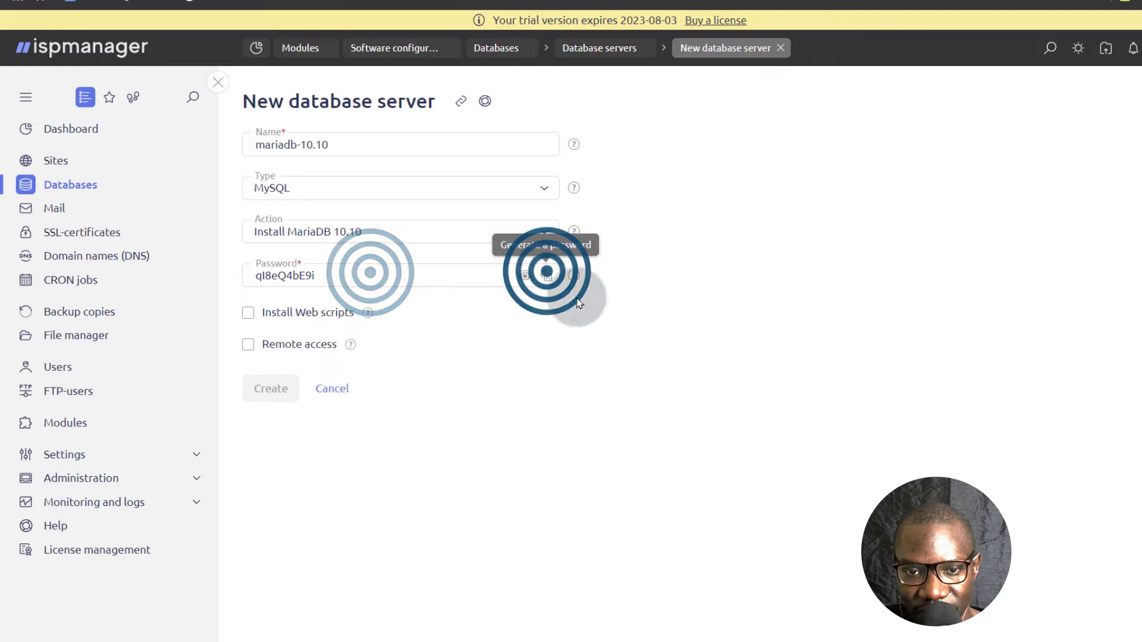
left_click(546, 276)
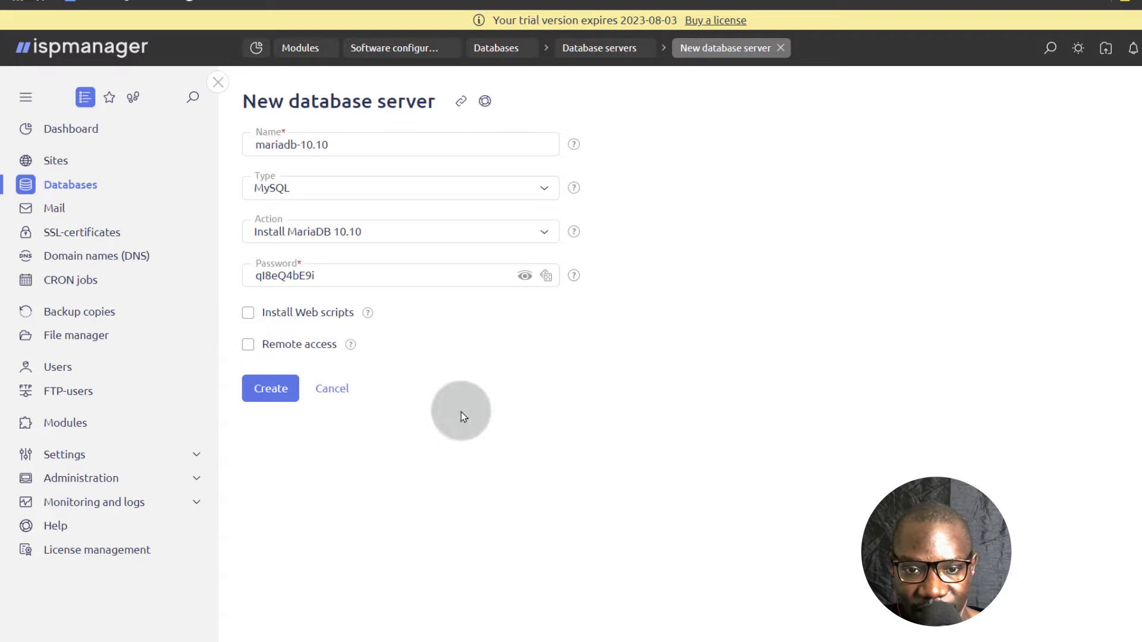
left_click(269, 391)
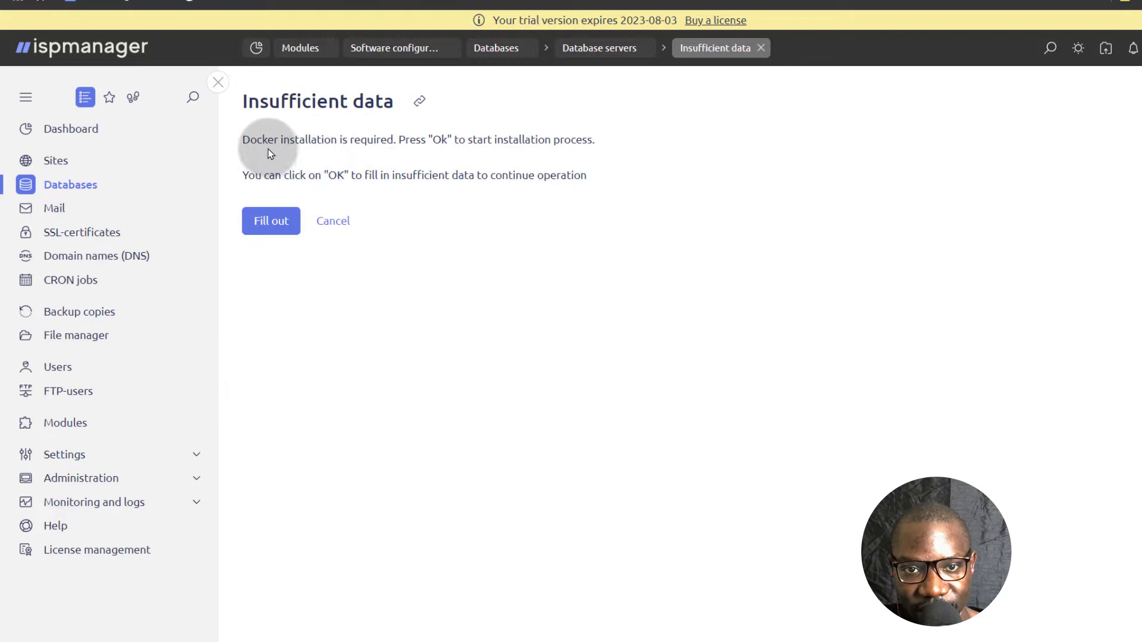
Proceed with the required Docker installation and submit the mariadb-10.10 server for creation.
left_click(277, 141)
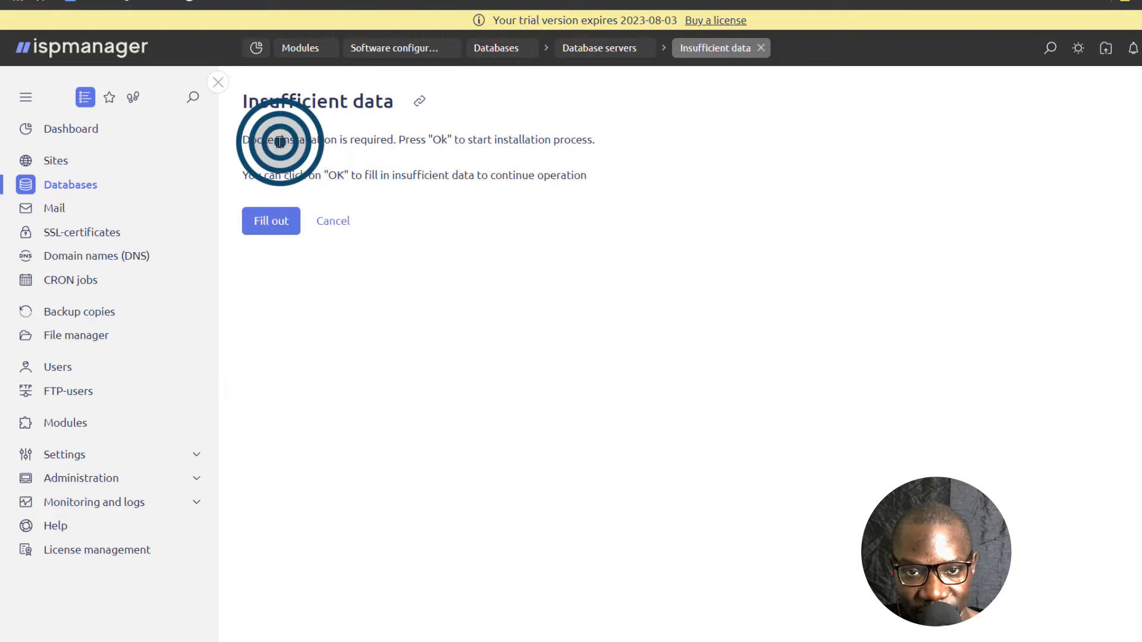
left_click(246, 136)
left_click_drag(245, 135, 336, 141)
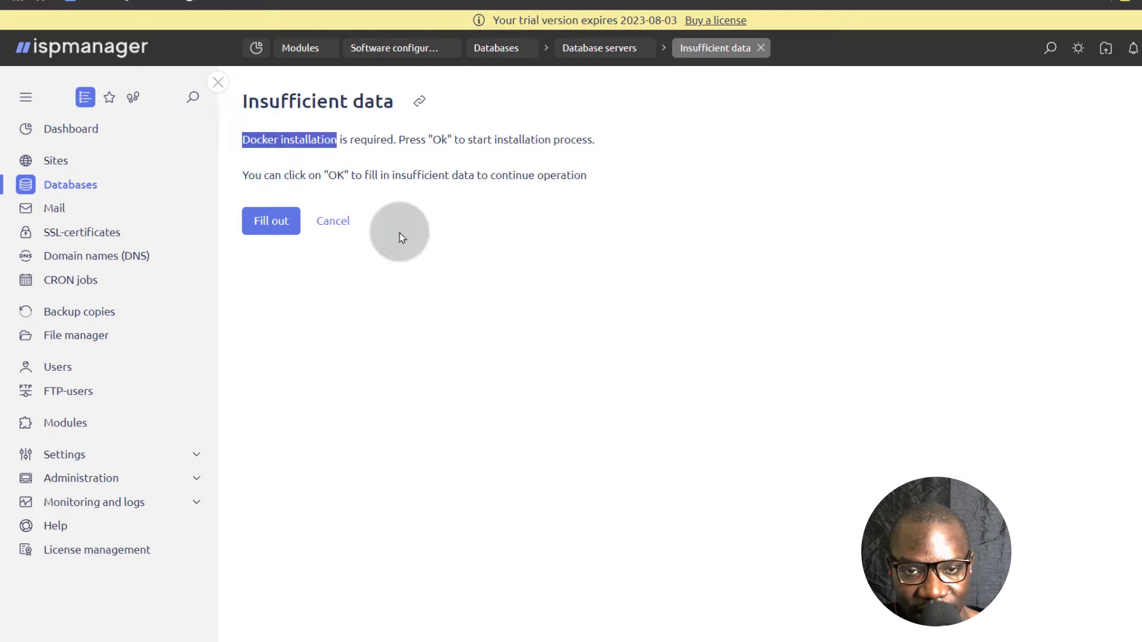
left_click(286, 140)
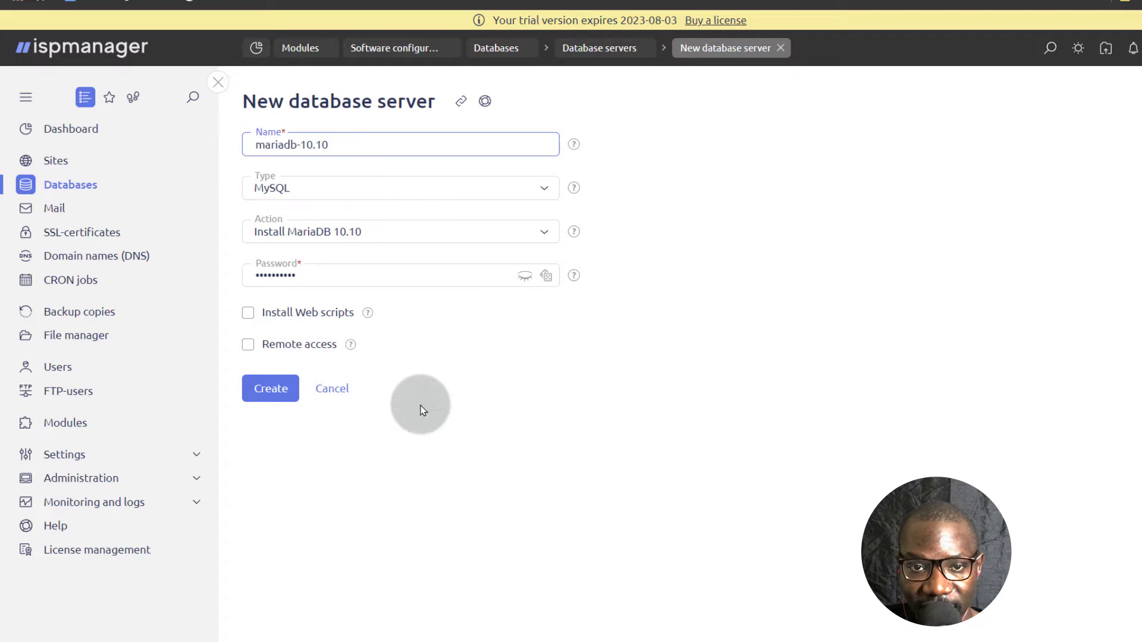
left_click(282, 394)
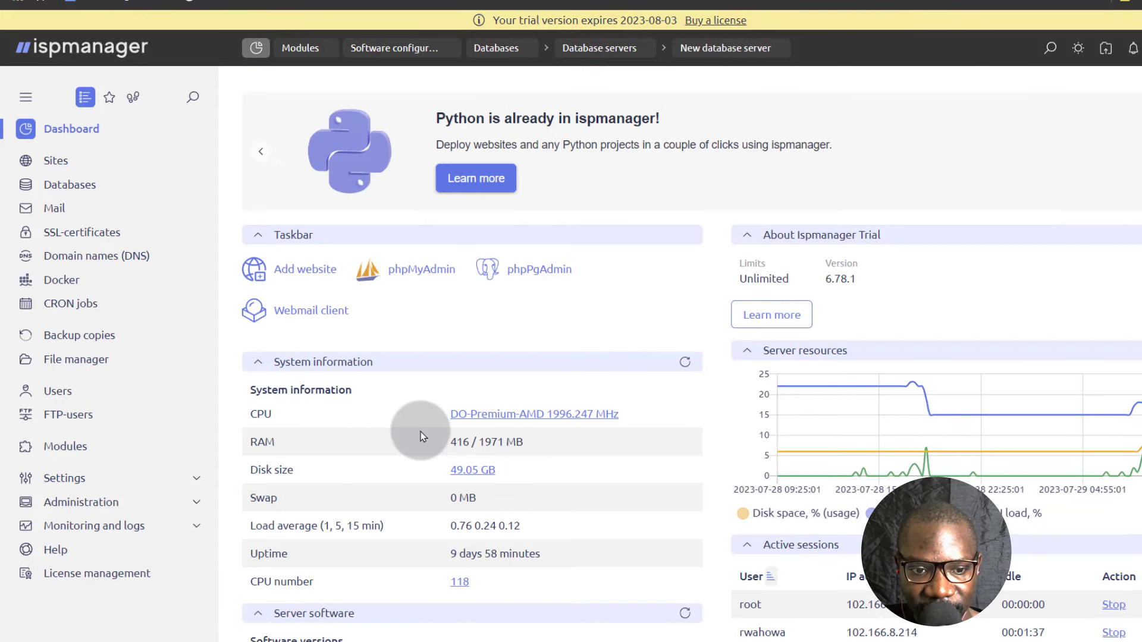
Check the list of database servers and return to the databases overview.
left_click(67, 185)
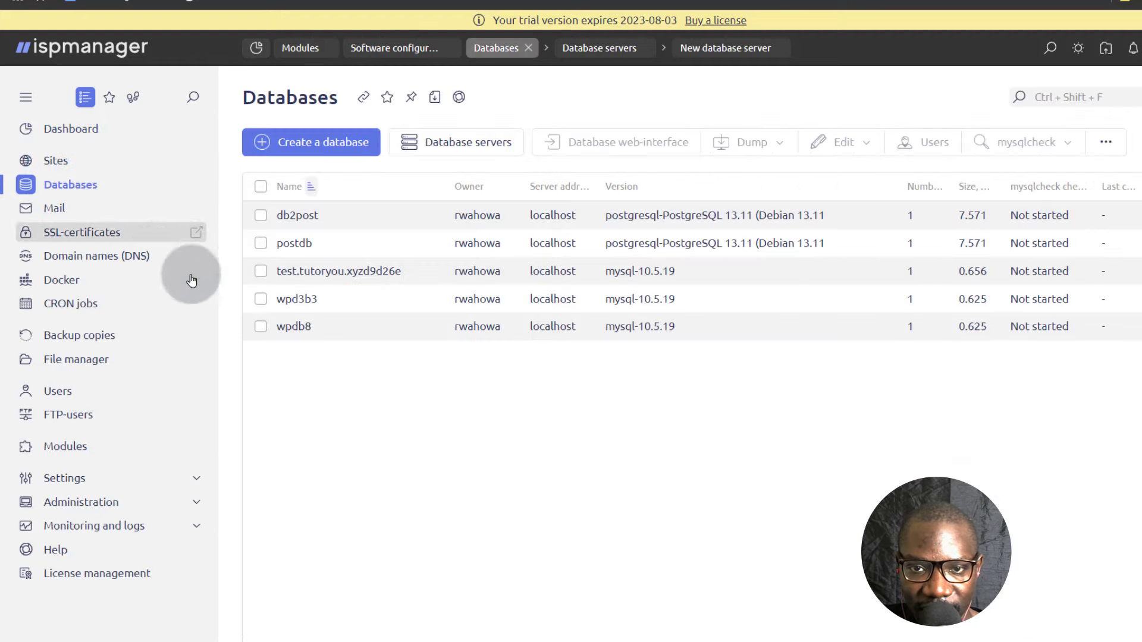
left_click(459, 142)
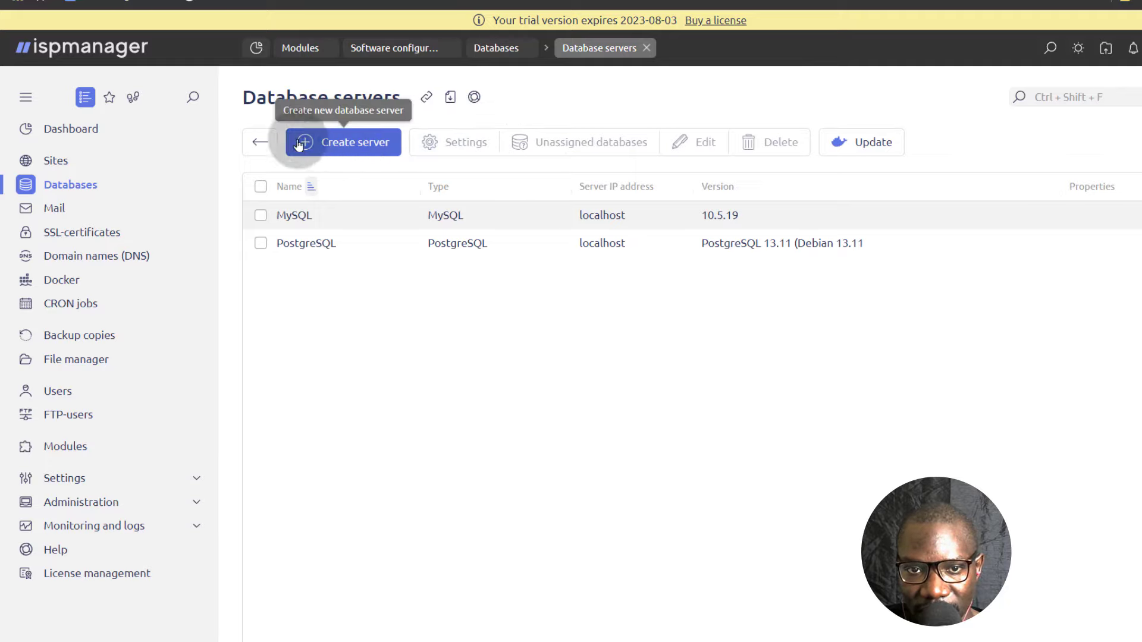
left_click(259, 142)
Start a new database and select mariadb-10.10 as its database server.
left_click(320, 145)
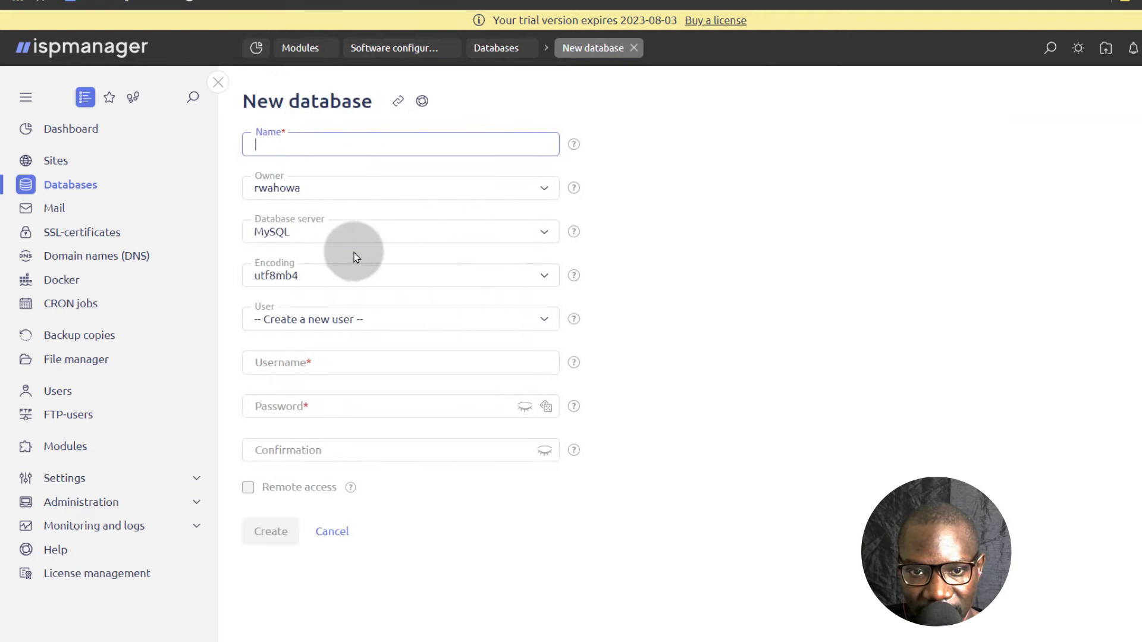
left_click(338, 232)
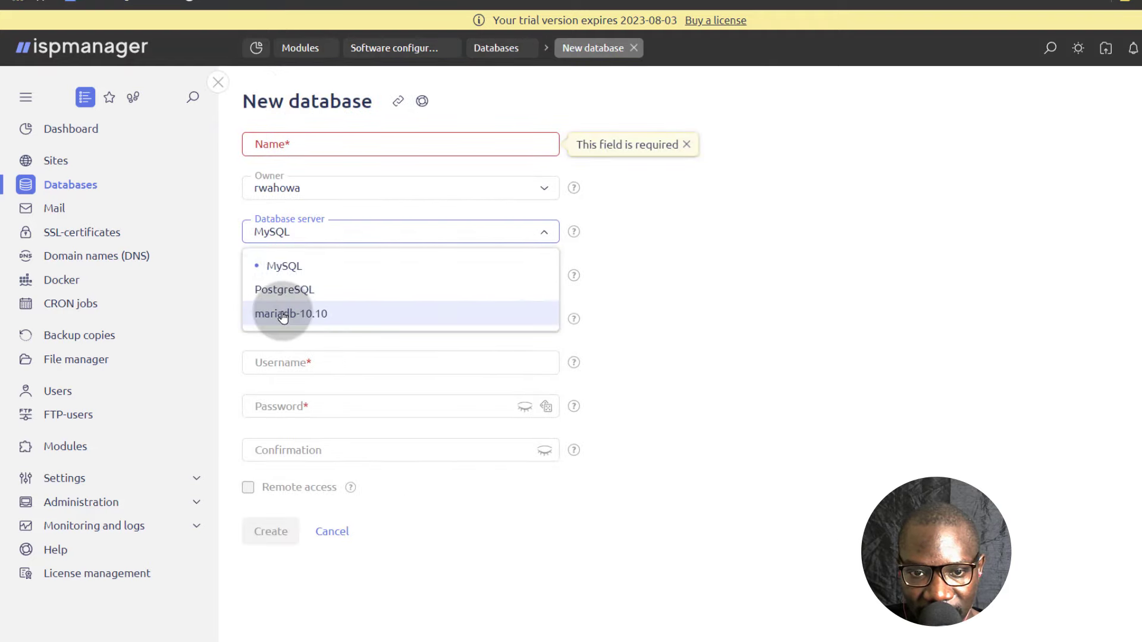
left_click(810, 314)
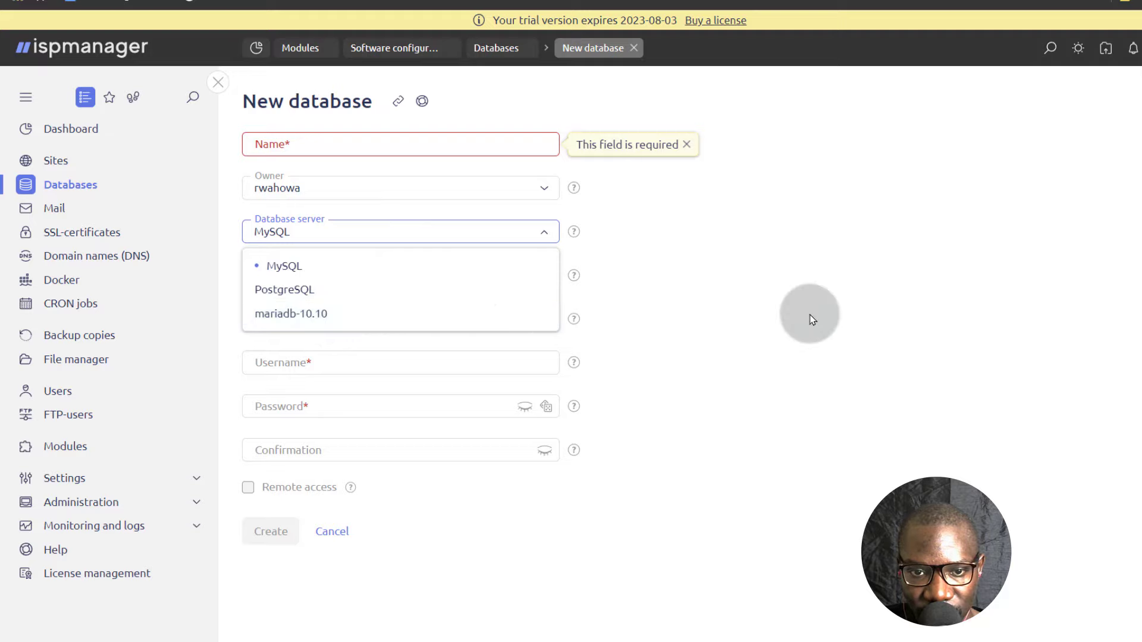
left_click(335, 235)
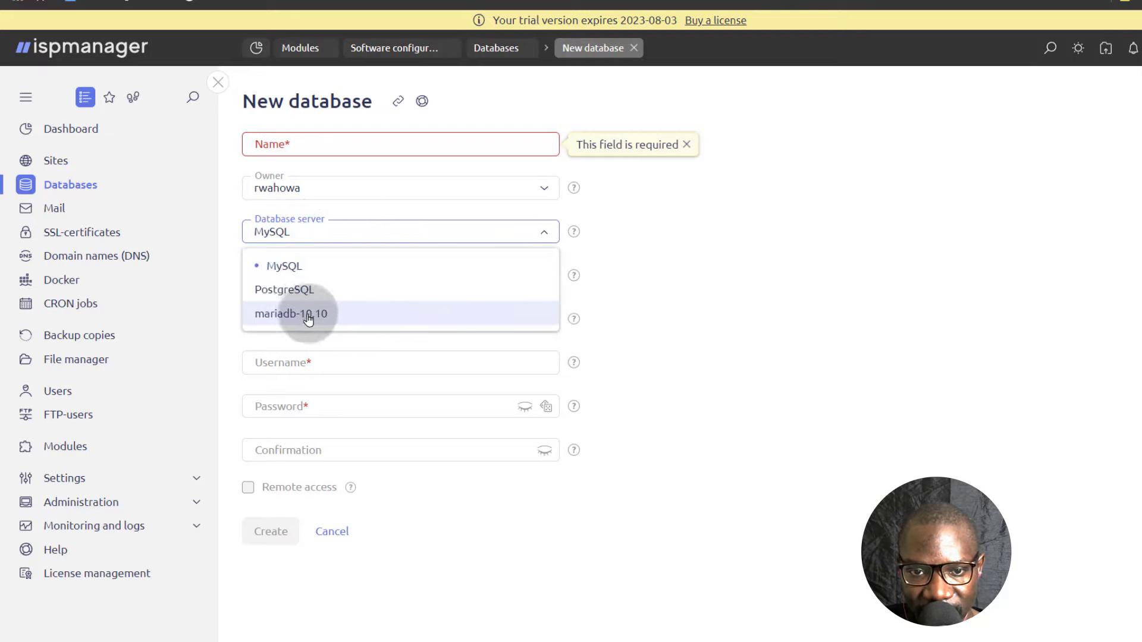
left_click(285, 314)
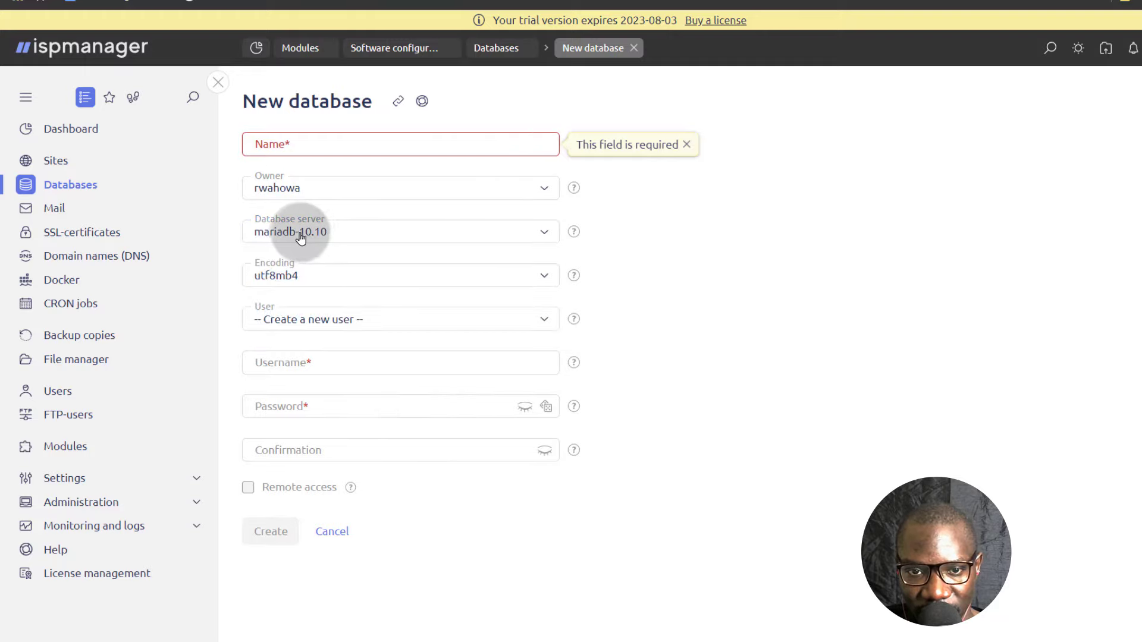
left_click(386, 234)
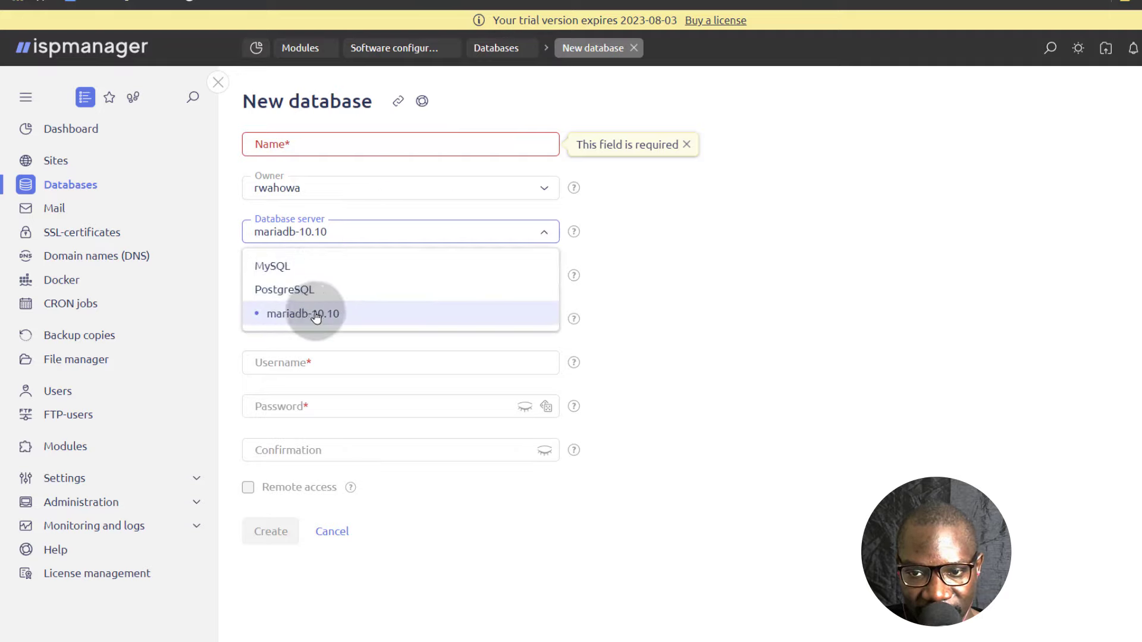
left_click(298, 312)
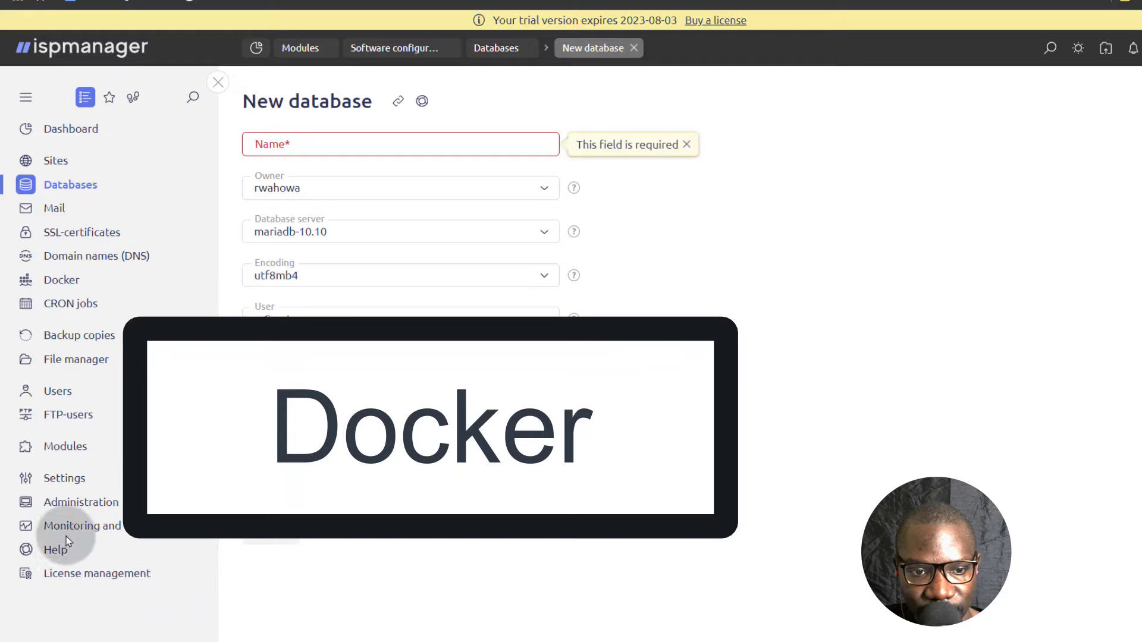
Install the Docker package from the software configuration list and confirm the installation.
left_click(64, 478)
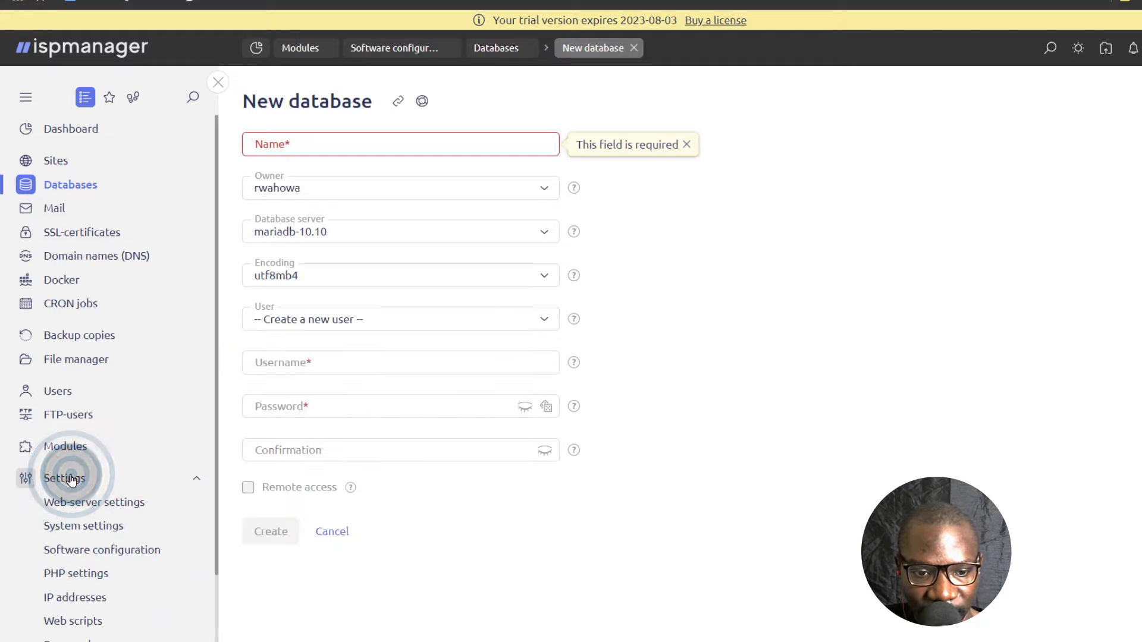
scroll(131, 494, "down", 3)
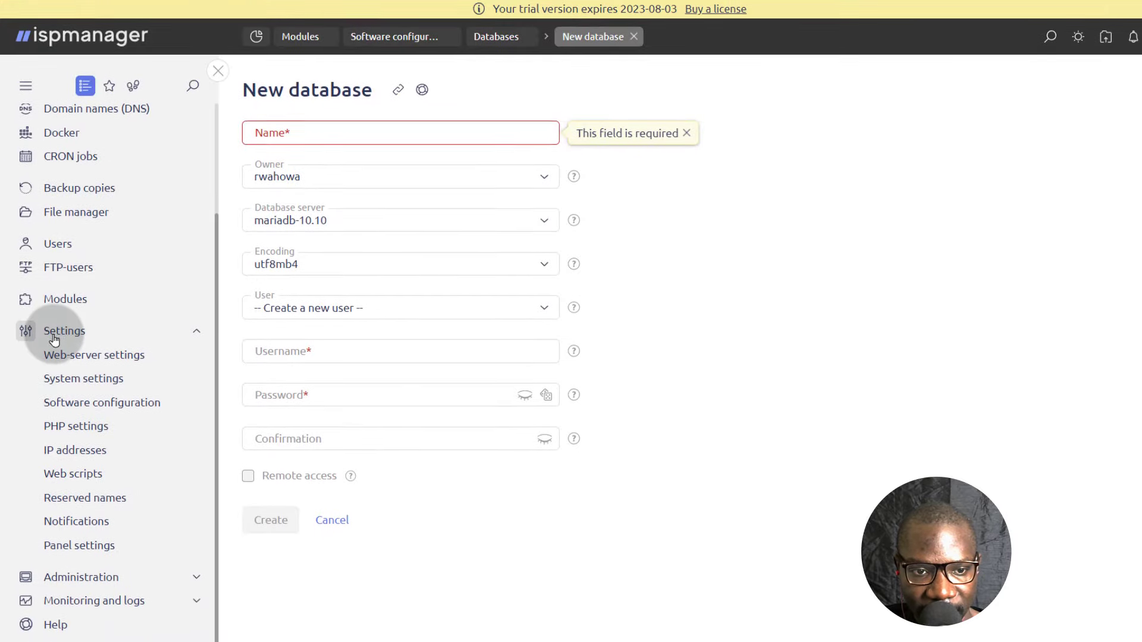
left_click(82, 407)
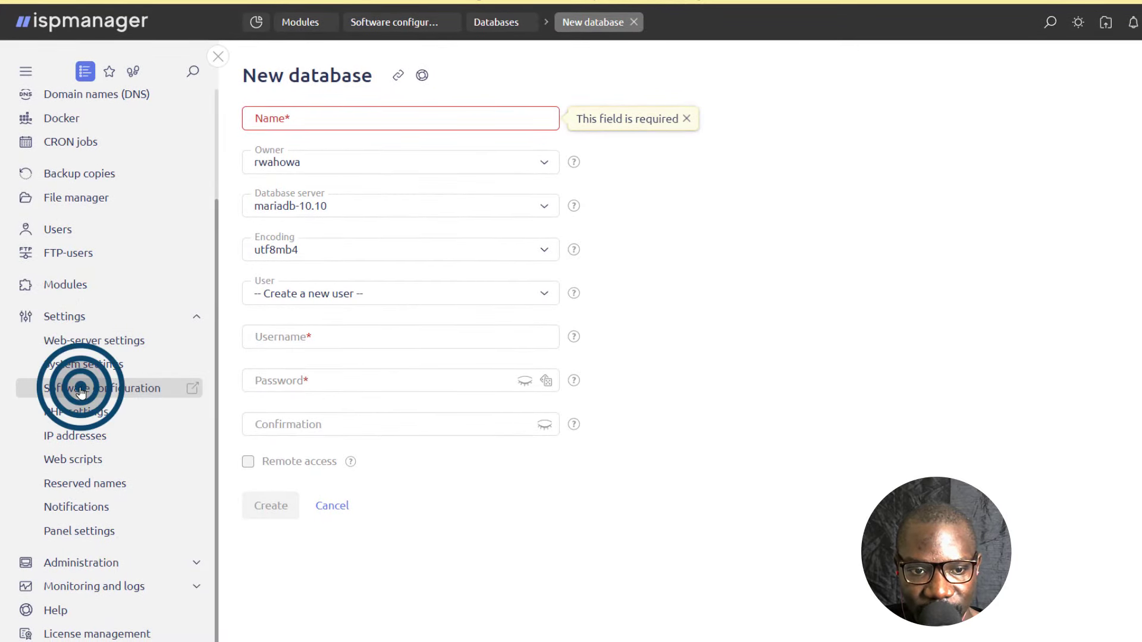
scroll(284, 594, "down", 5)
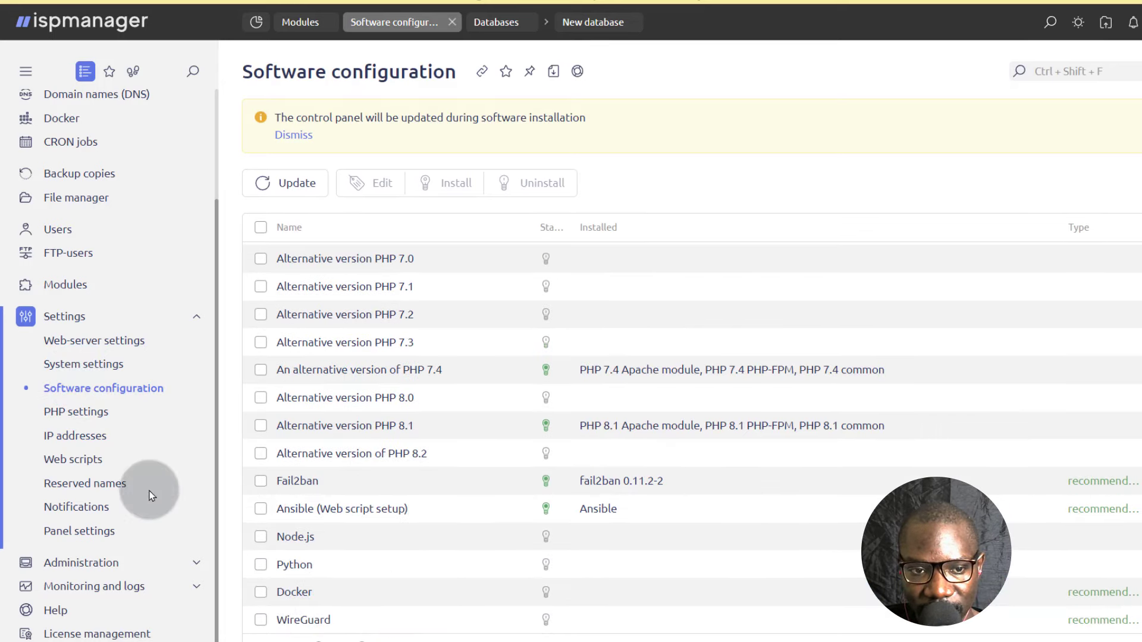
left_click(196, 317)
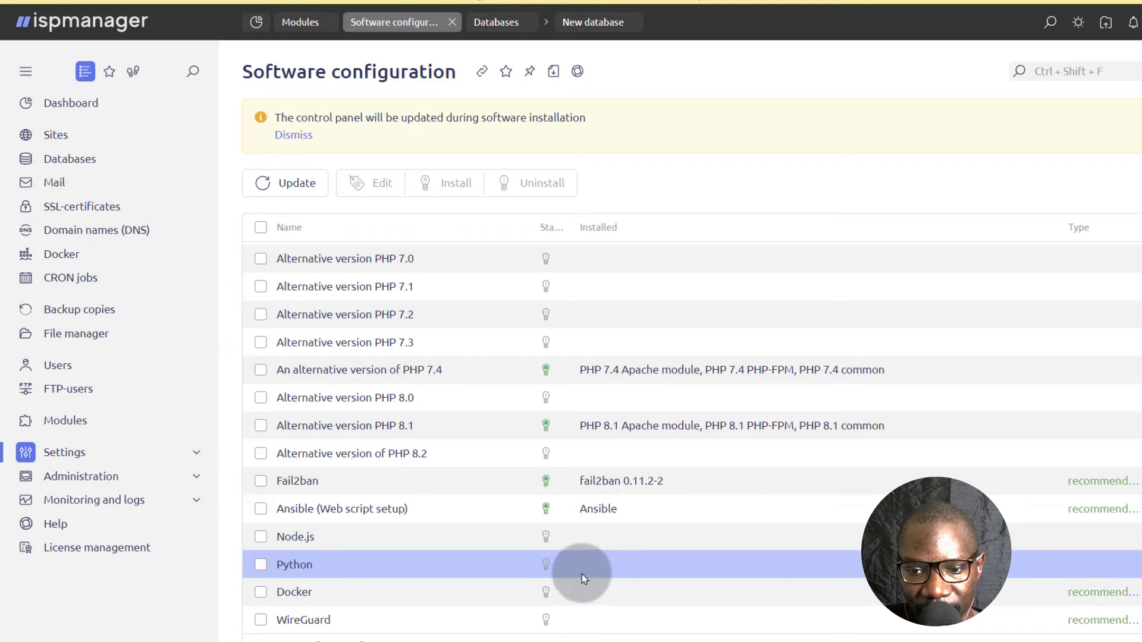
left_click(545, 594)
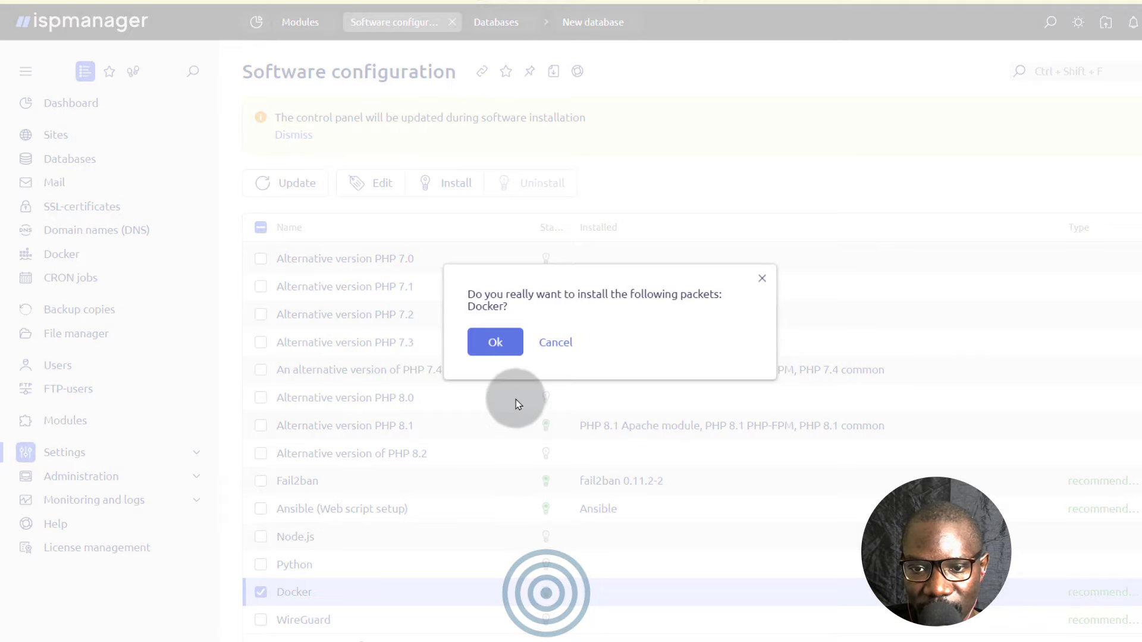
left_click(495, 344)
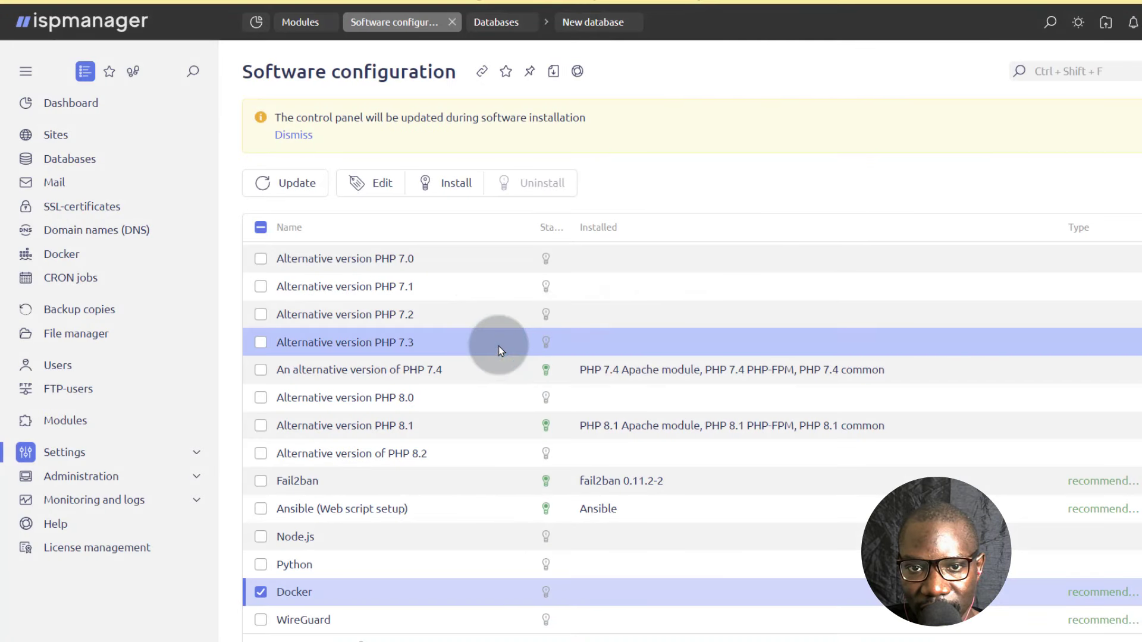
mouse_move(562, 595)
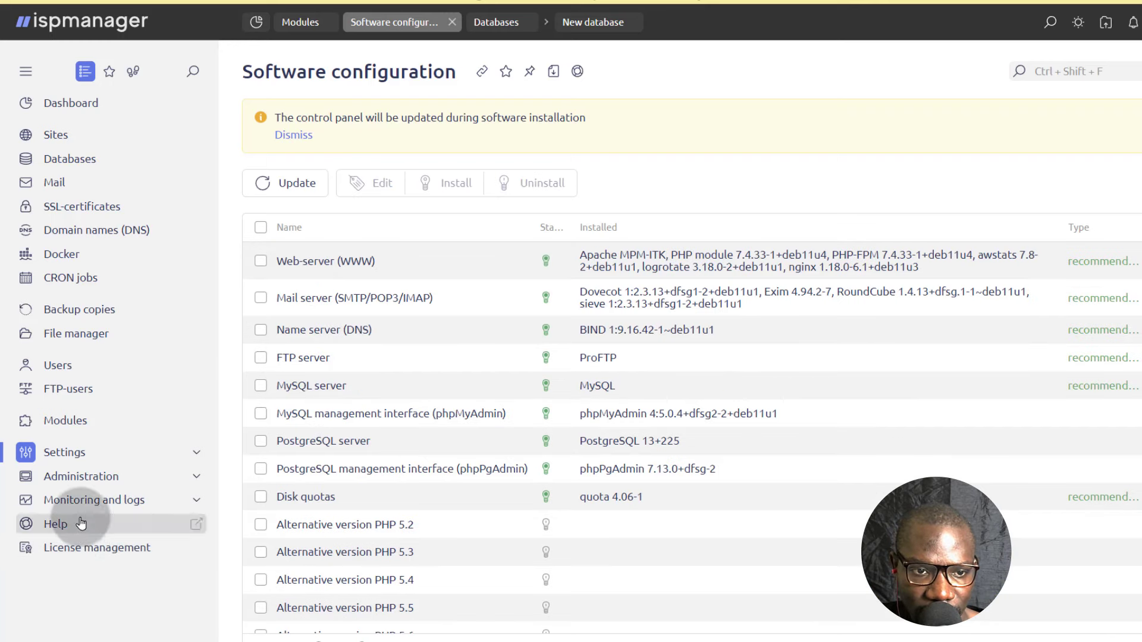
Review the Docker containers list and open the Docker configuration file.
left_click(65, 256)
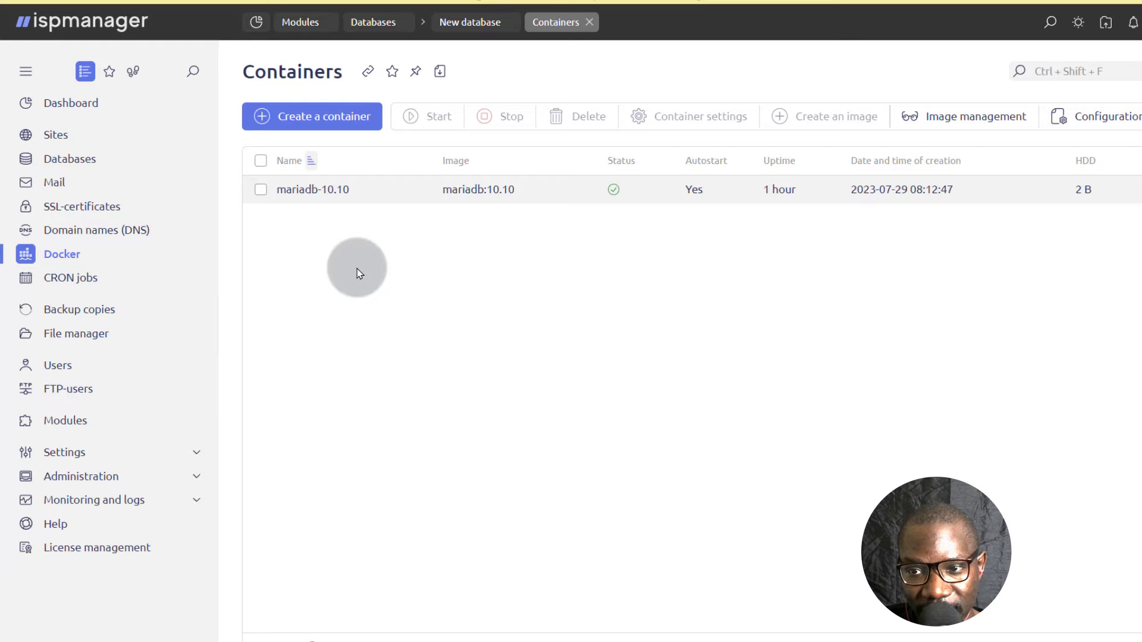
left_click(366, 190)
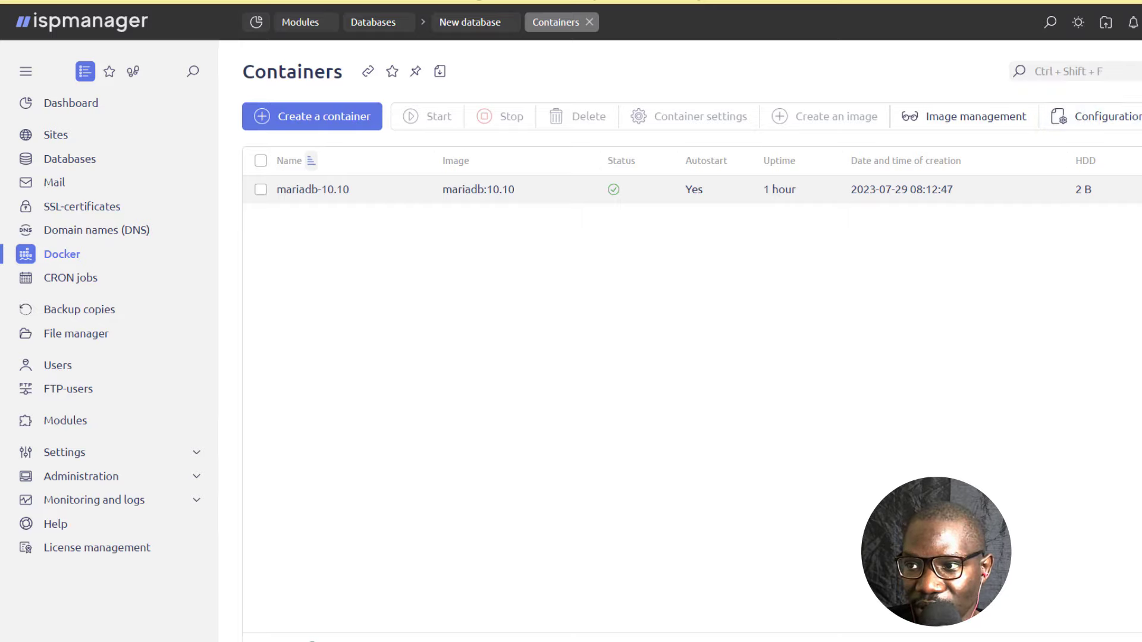
left_click(1113, 116)
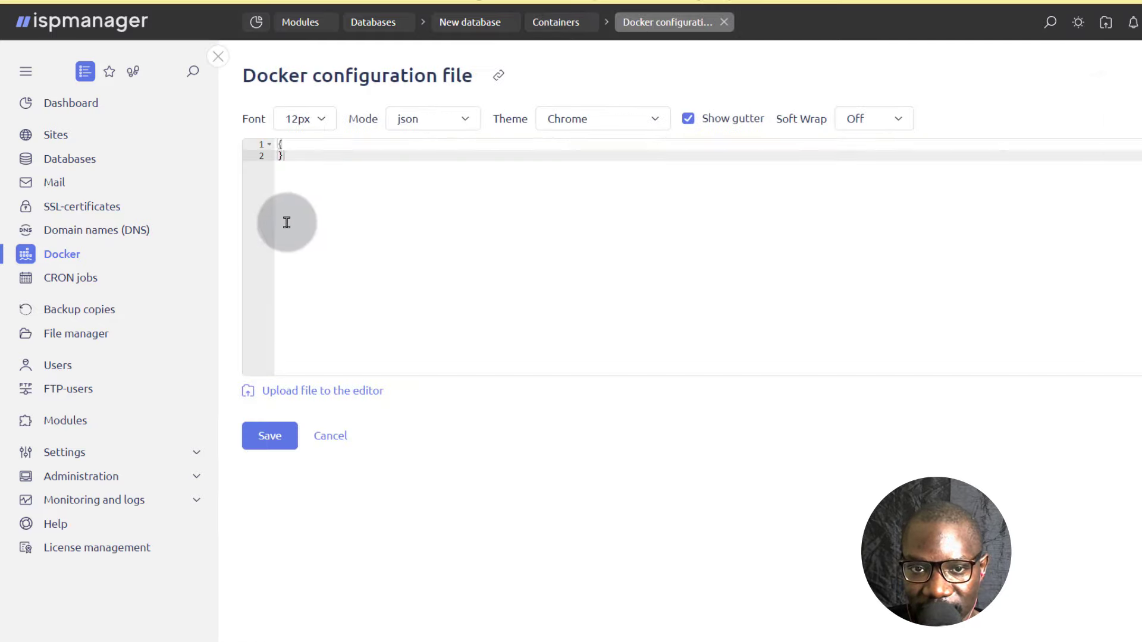
Leave the Docker configuration file without saving, review the Docker image list, and return to the containers list.
left_click(336, 439)
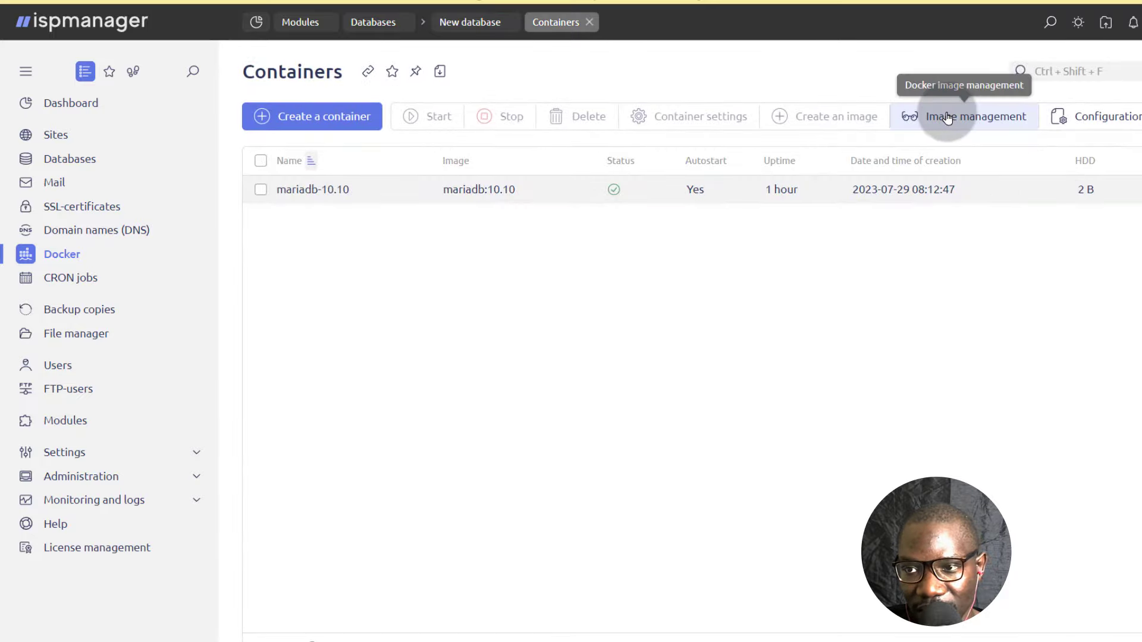
left_click(947, 118)
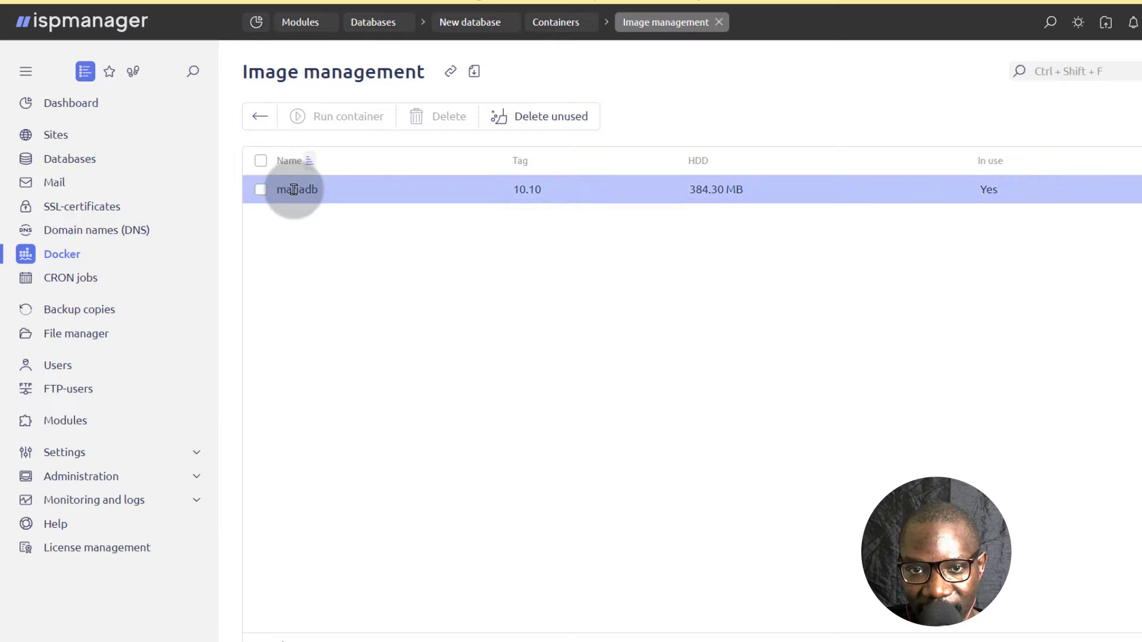
left_click(255, 116)
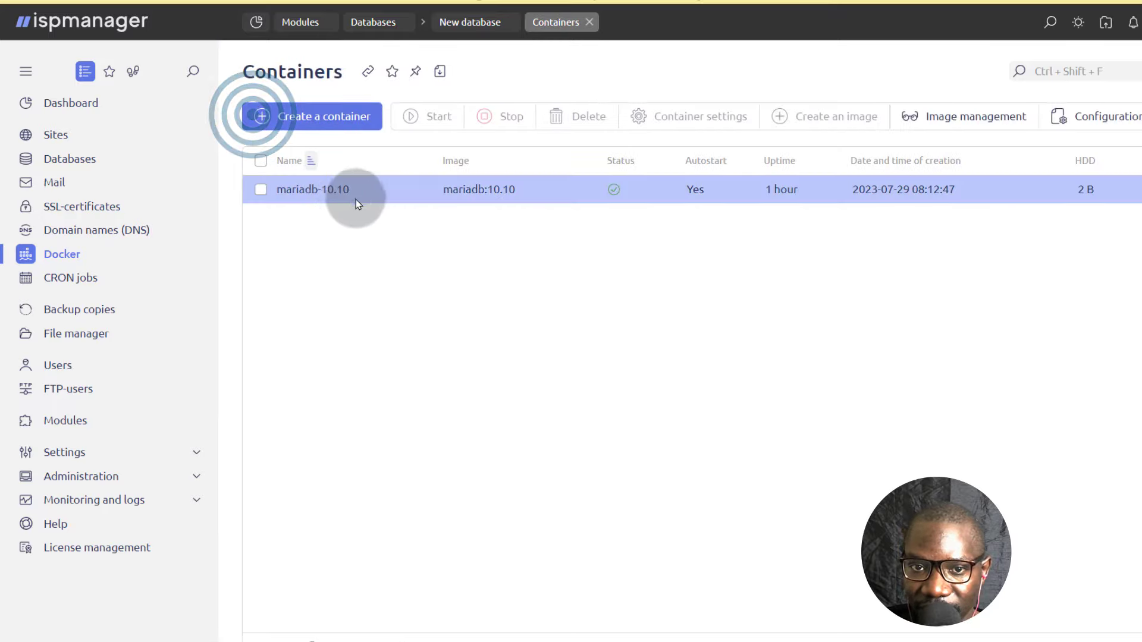
Start a new container and browse the available images in Docker Hub and local storage.
left_click(317, 117)
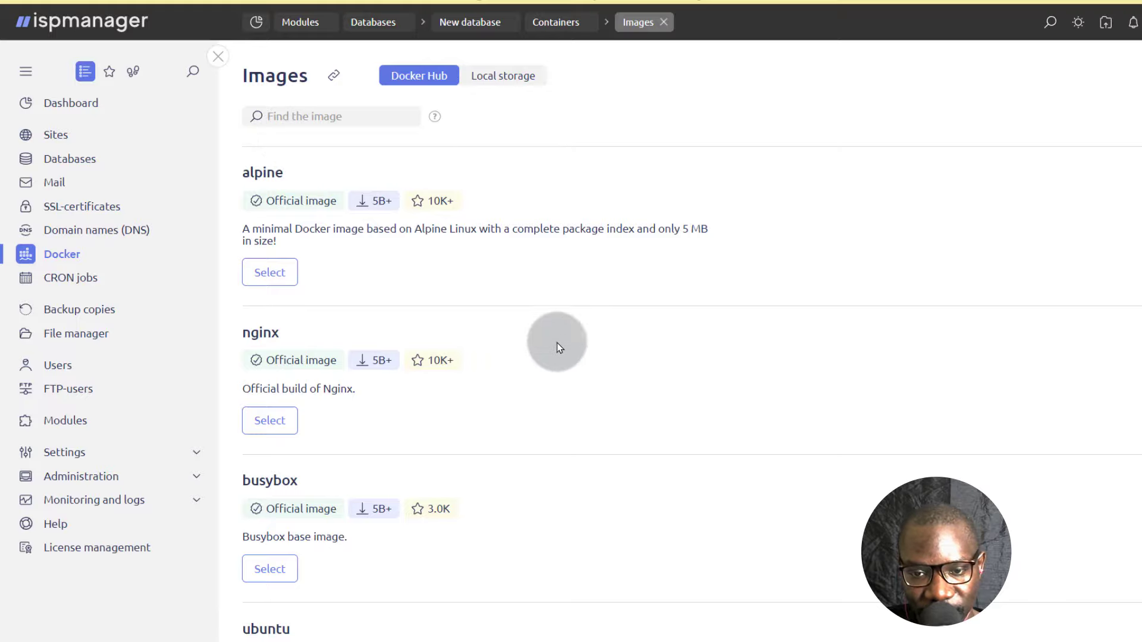
scroll(513, 388, "down", 15)
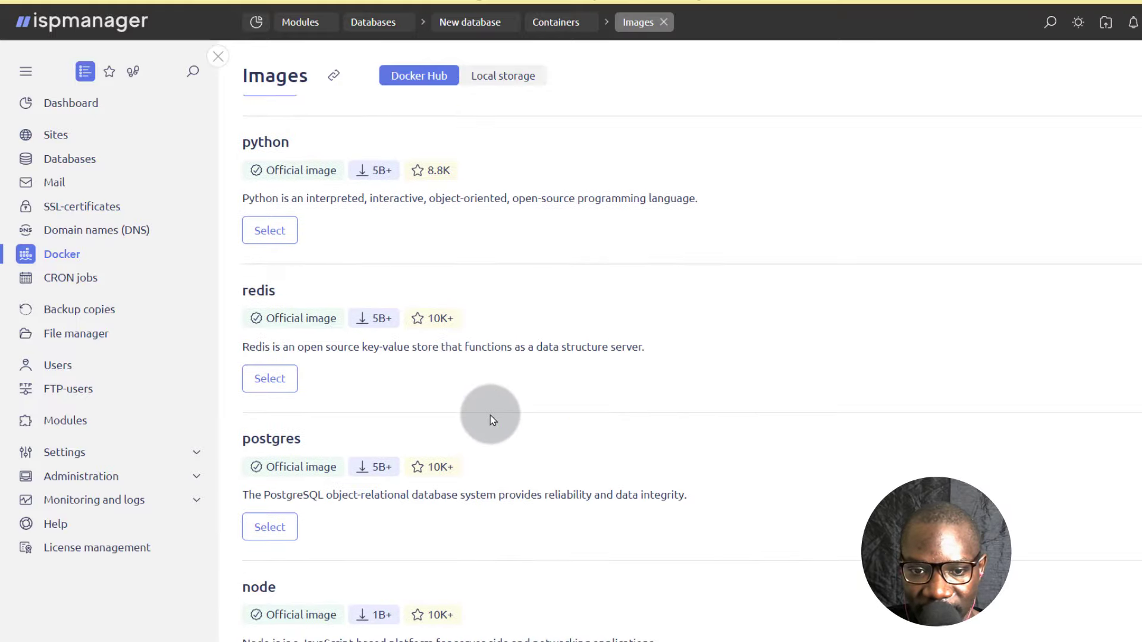
scroll(486, 420, "up", 15)
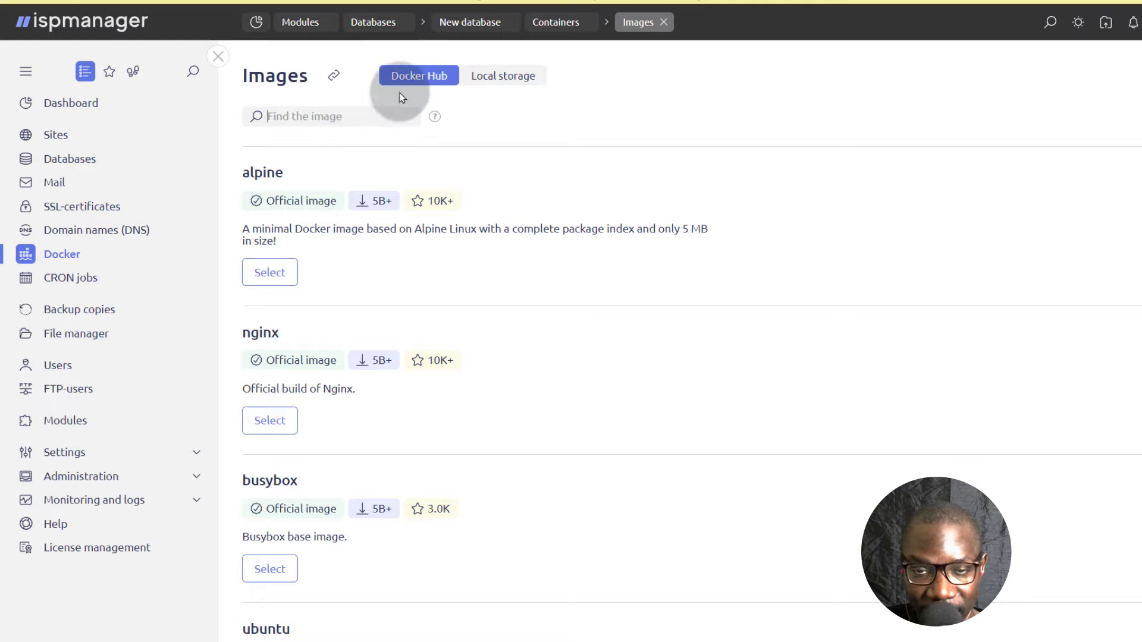
left_click(497, 82)
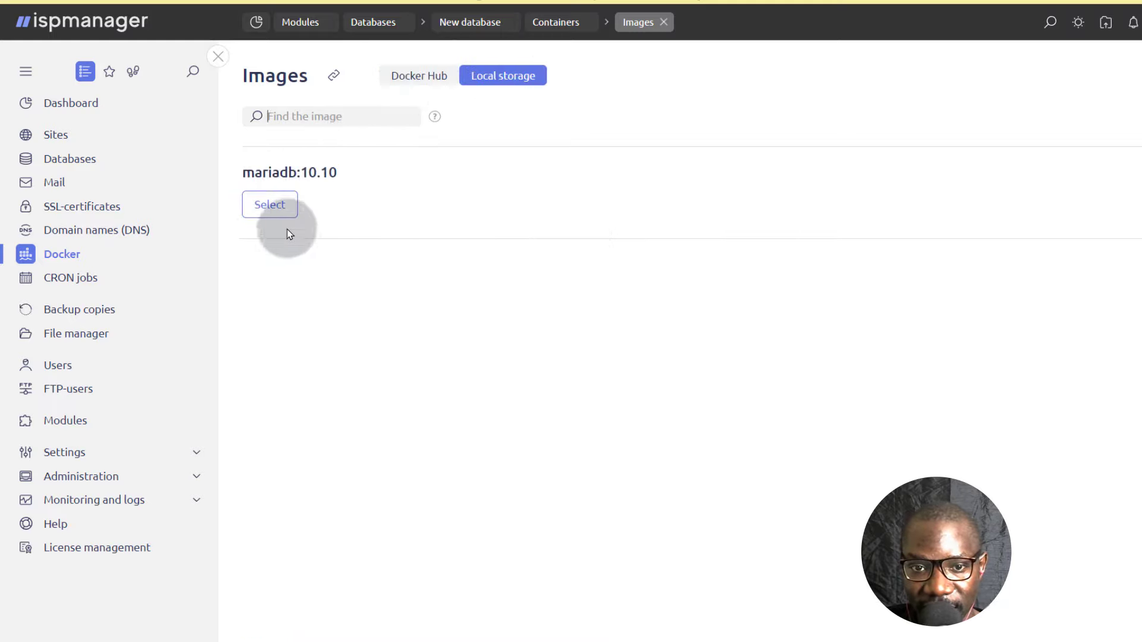
left_click(418, 79)
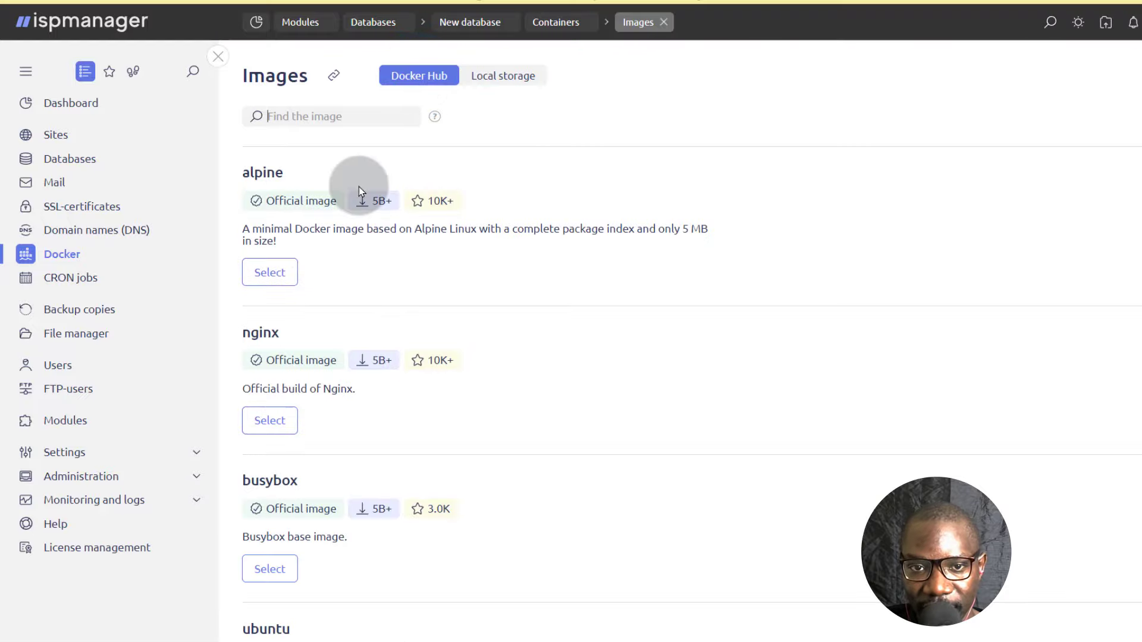
Search Docker Hub for "mongo" and select the official mongo image for the container.
left_click(317, 117)
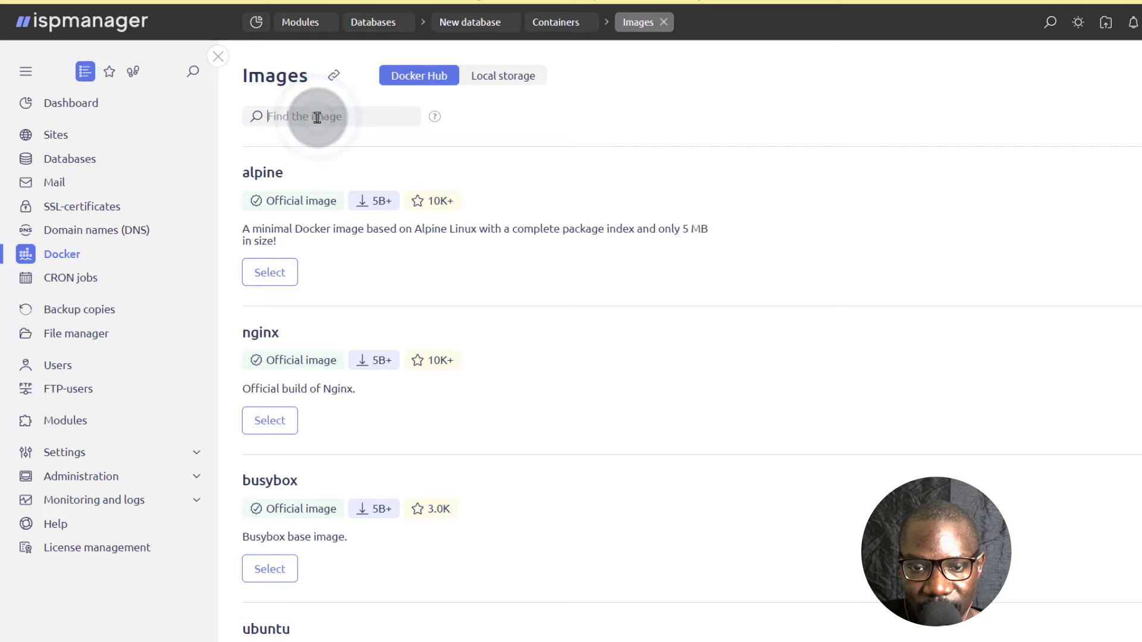
type("mongo")
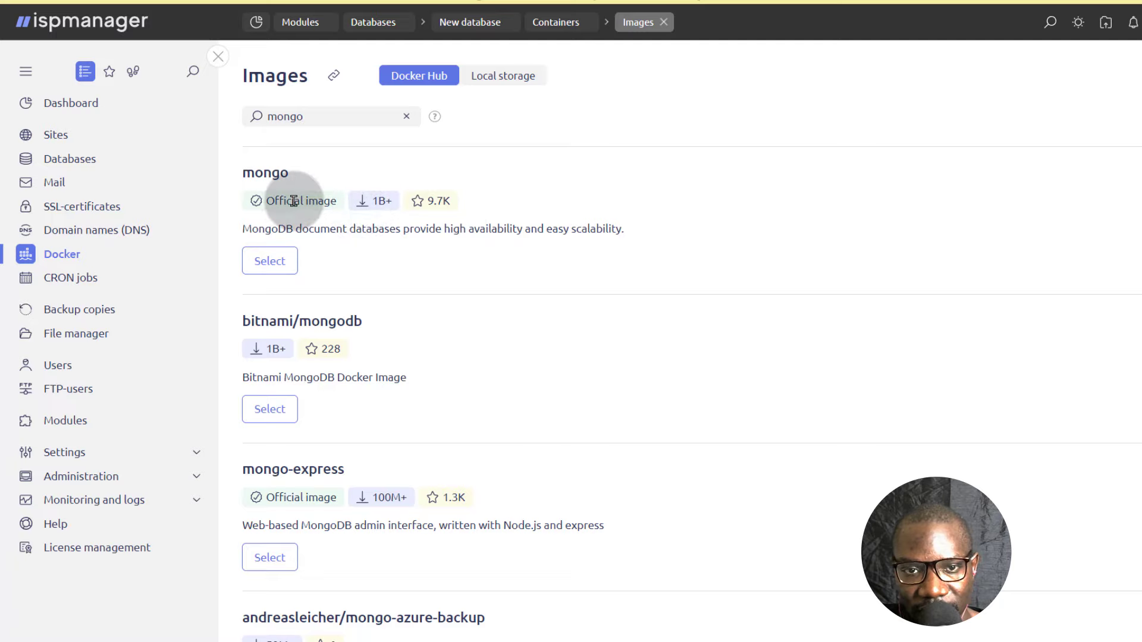
left_click(267, 261)
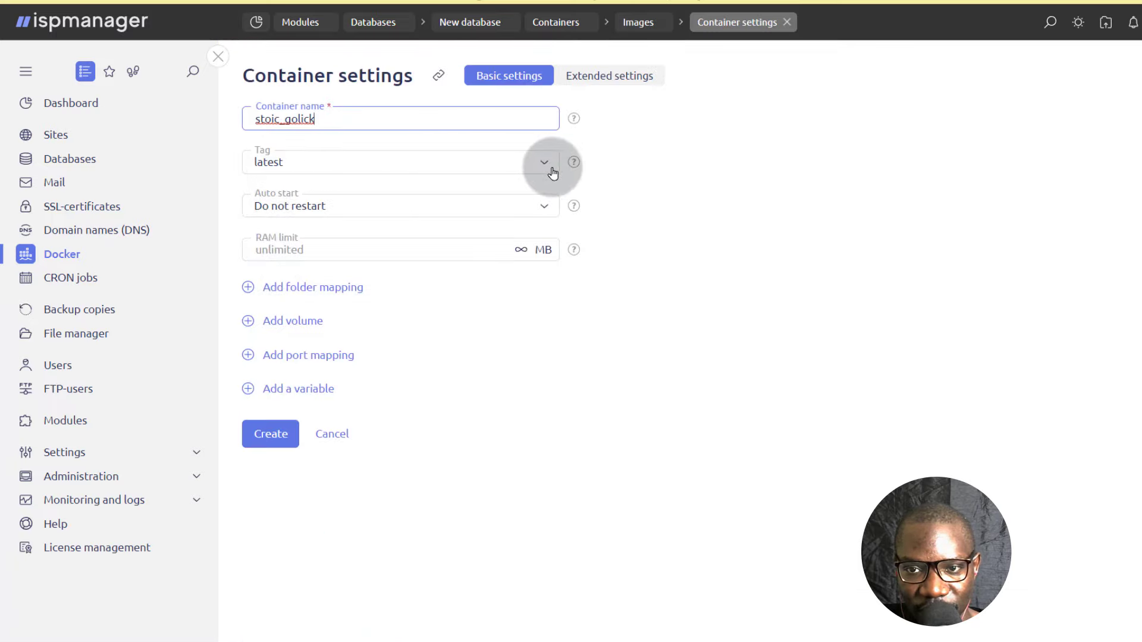
Search the mongo image's tag list for "alpin" and clear the search.
left_click(545, 164)
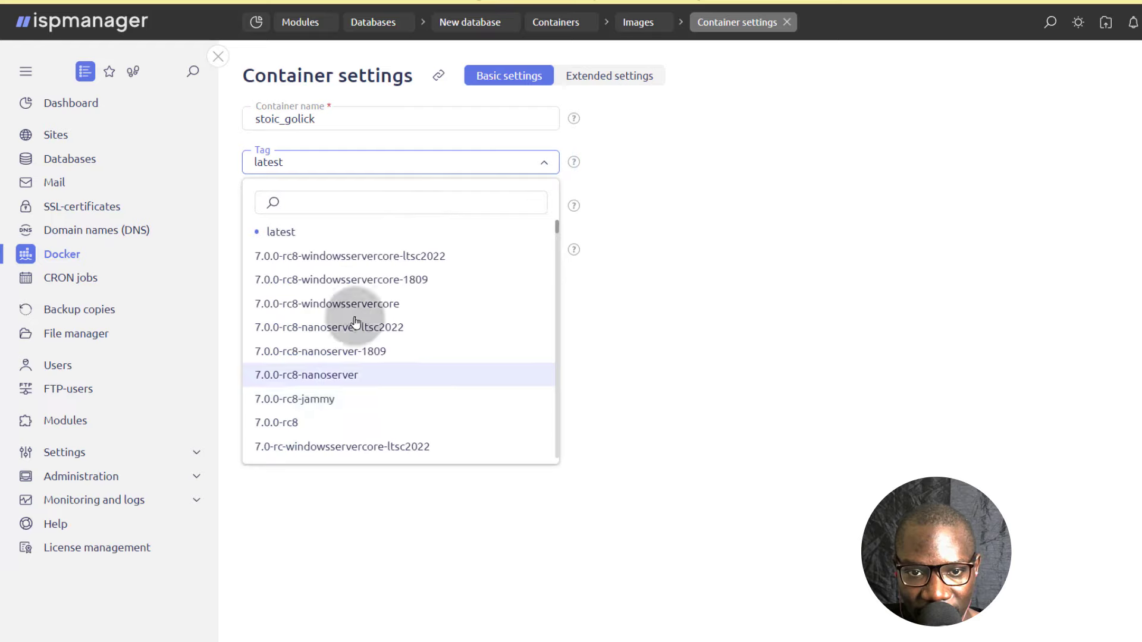
left_click(295, 210)
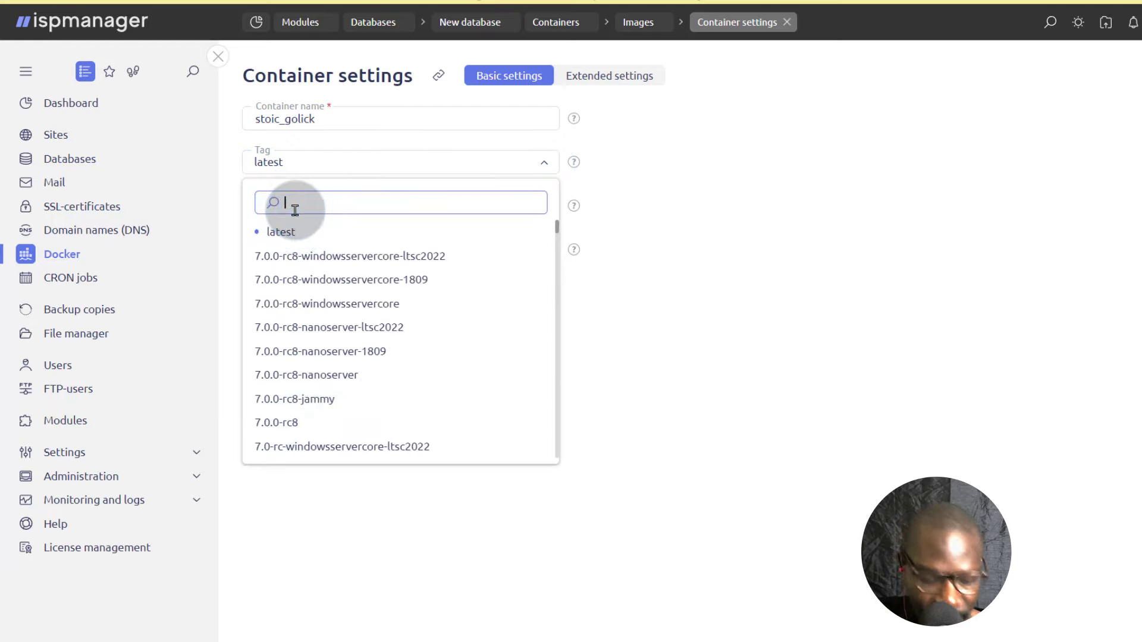
type("alp")
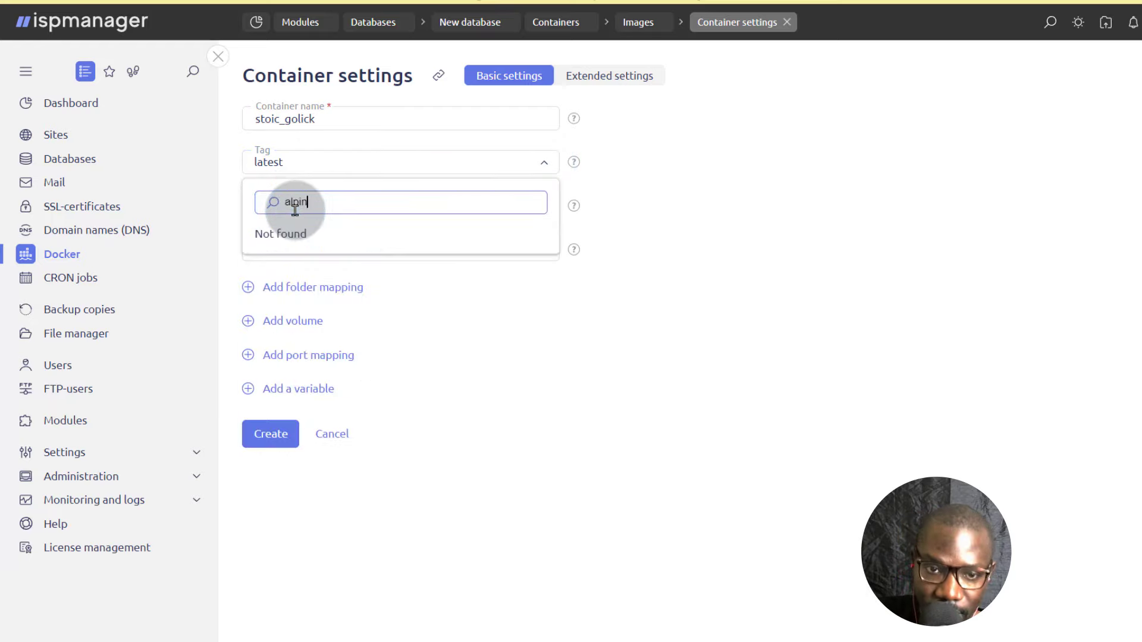
type("in")
key("BackSpace")
key("BackSpace")
key("BackSpace")
key("BackSpace")
key("BackSpace")
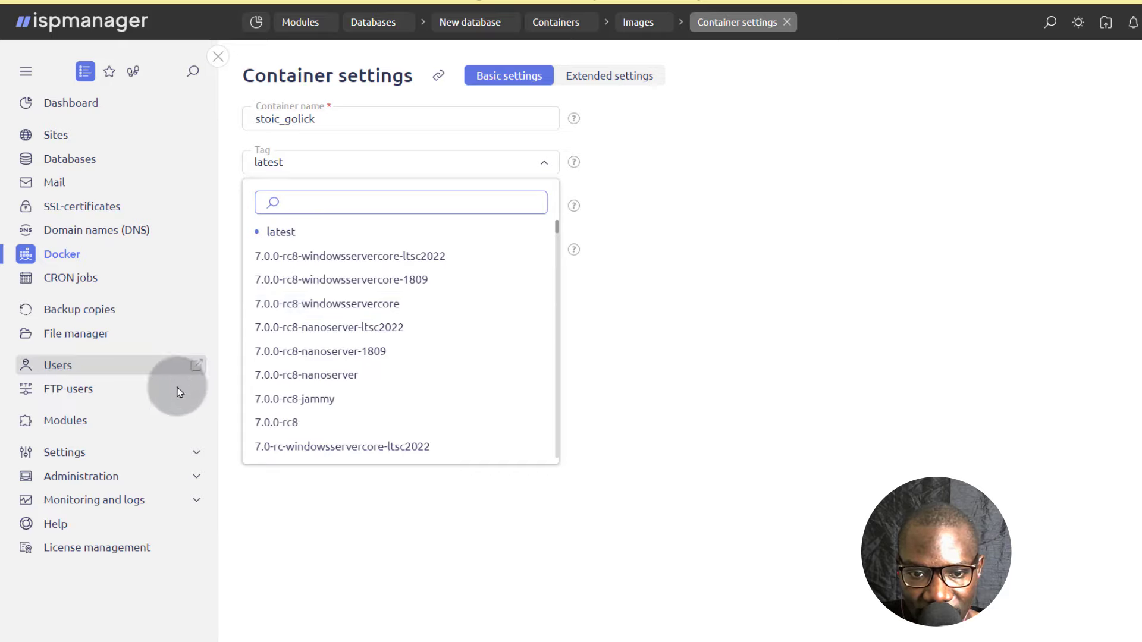
Choose the latest tag for the container and set its RAM limit to 250 MB.
left_click(332, 230)
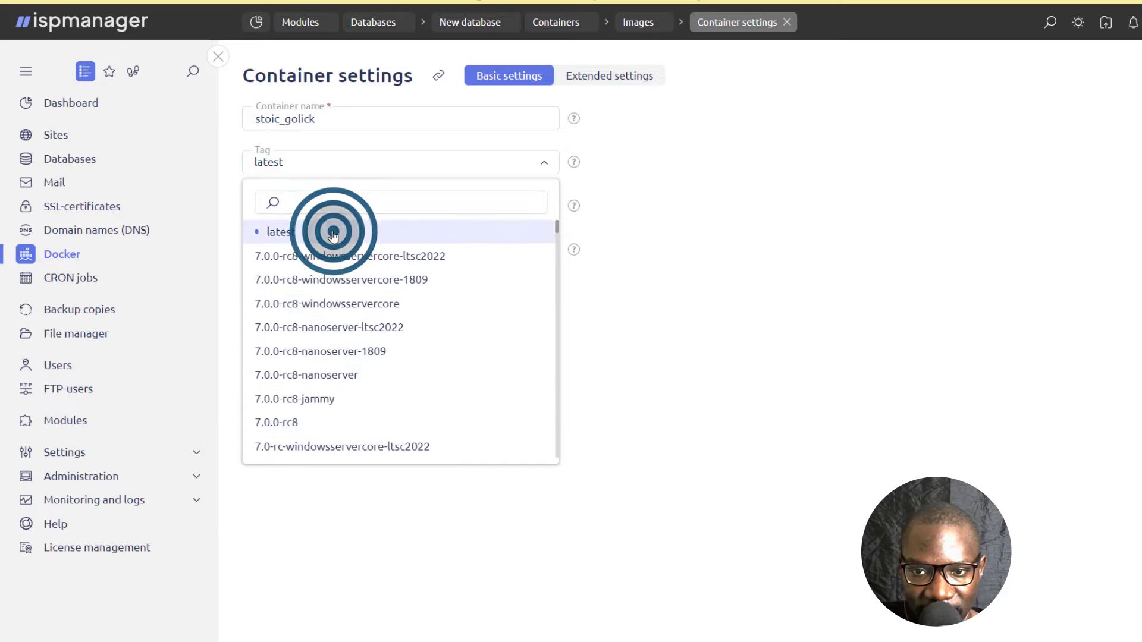
left_click(686, 271)
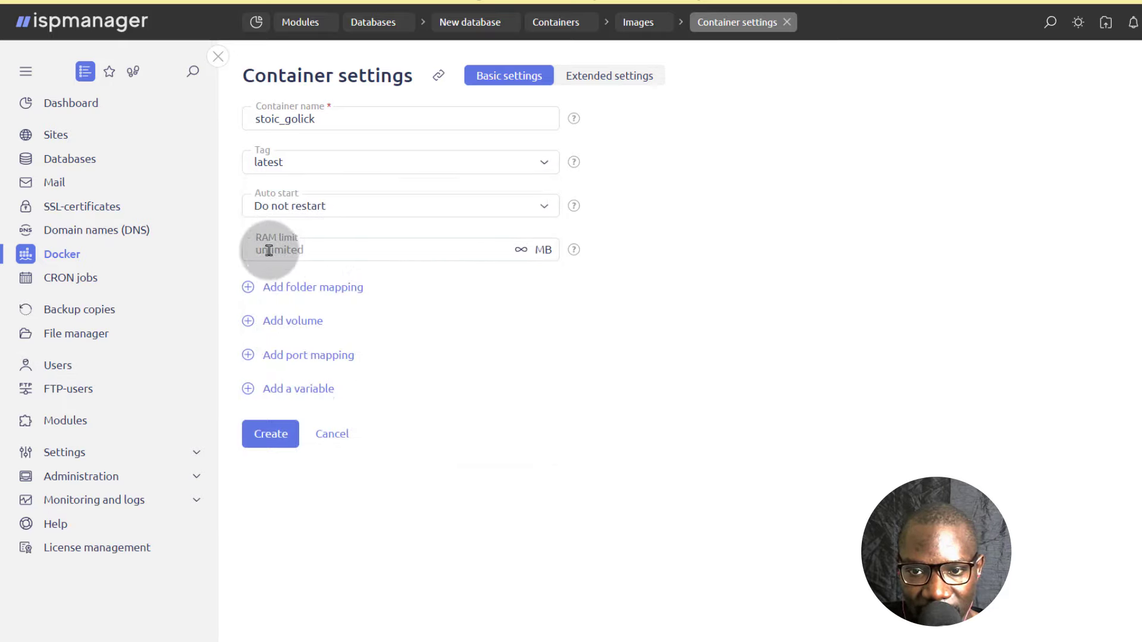
left_click(312, 248)
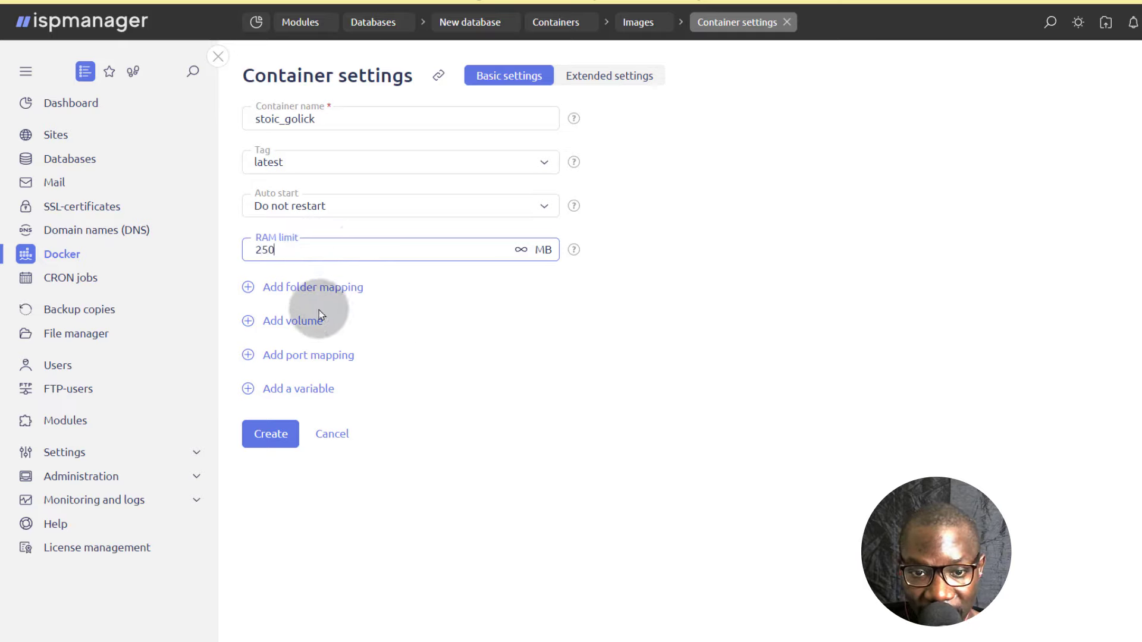
Add two folder mapping entries to the container settings, leaving their server folders and mount points empty.
left_click(248, 287)
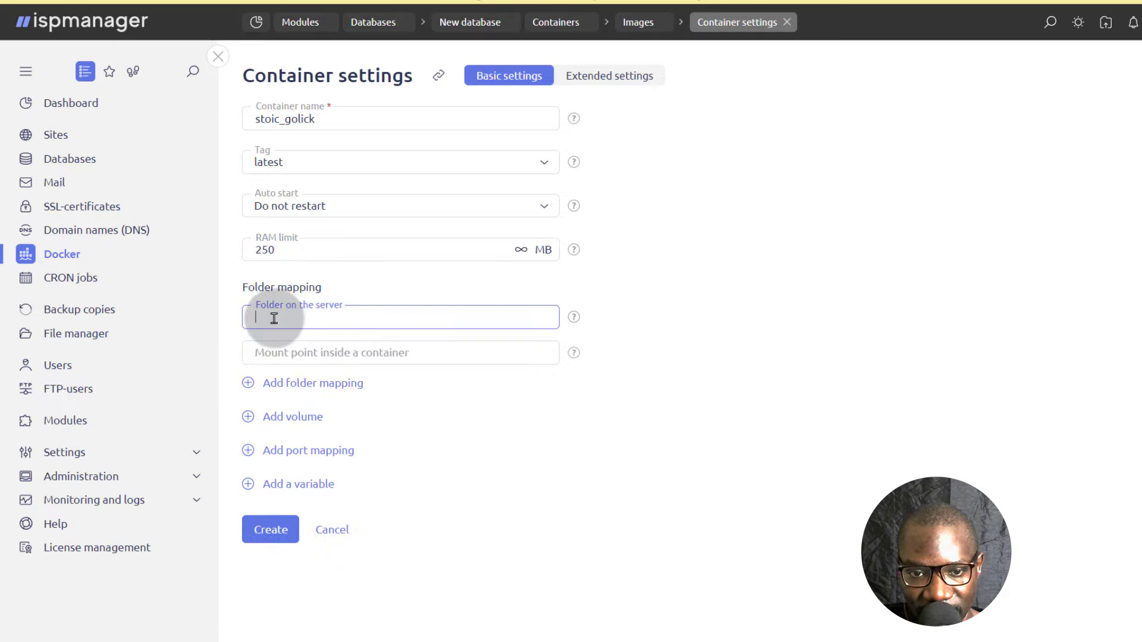
left_click(293, 322)
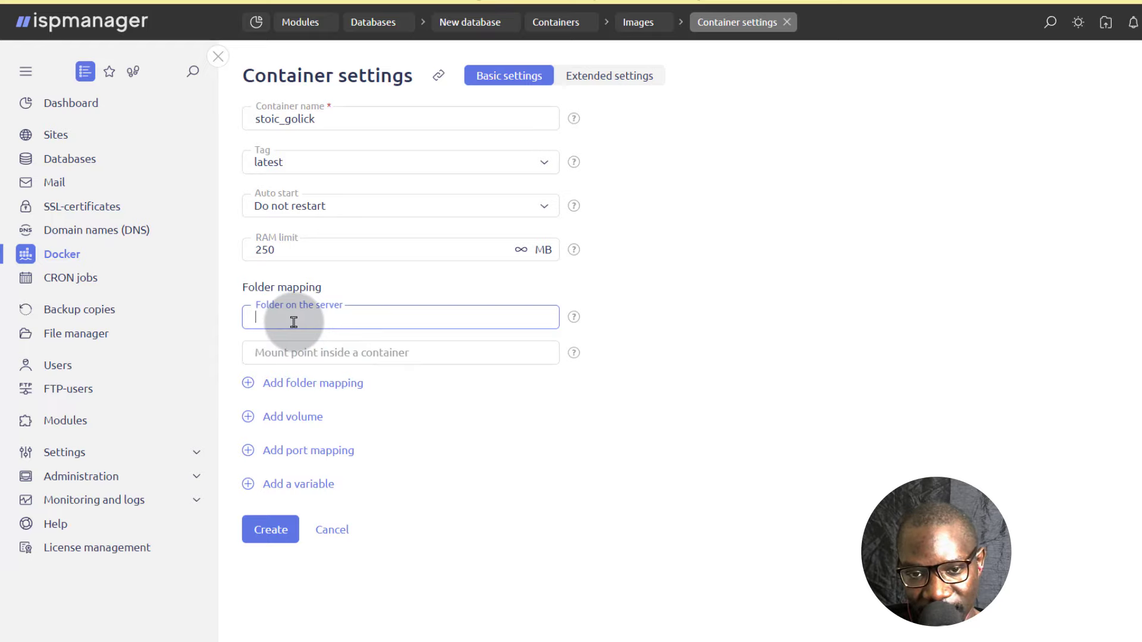
left_click(297, 348)
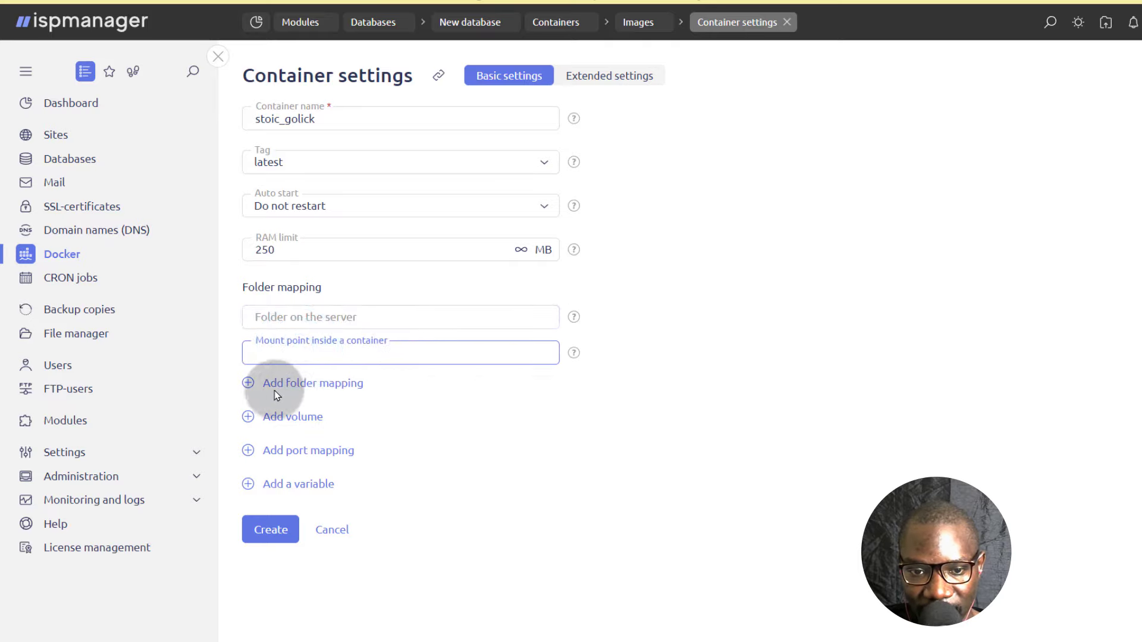
left_click(249, 384)
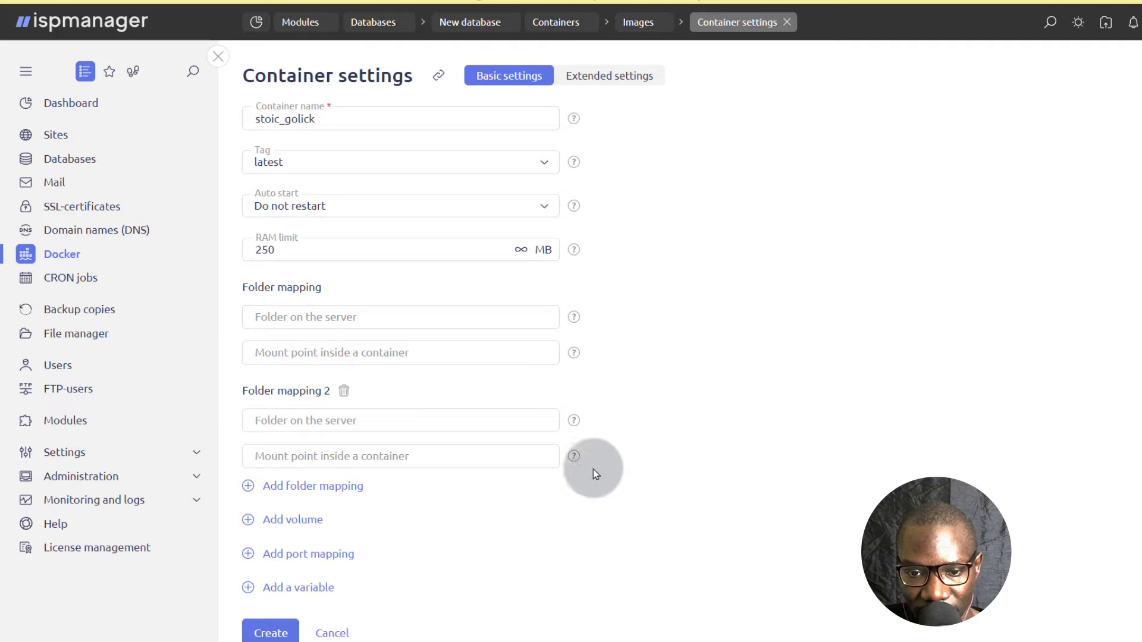
Add a volume entry to the container with Create a new volume, leaving its name and mount point empty.
left_click(256, 522)
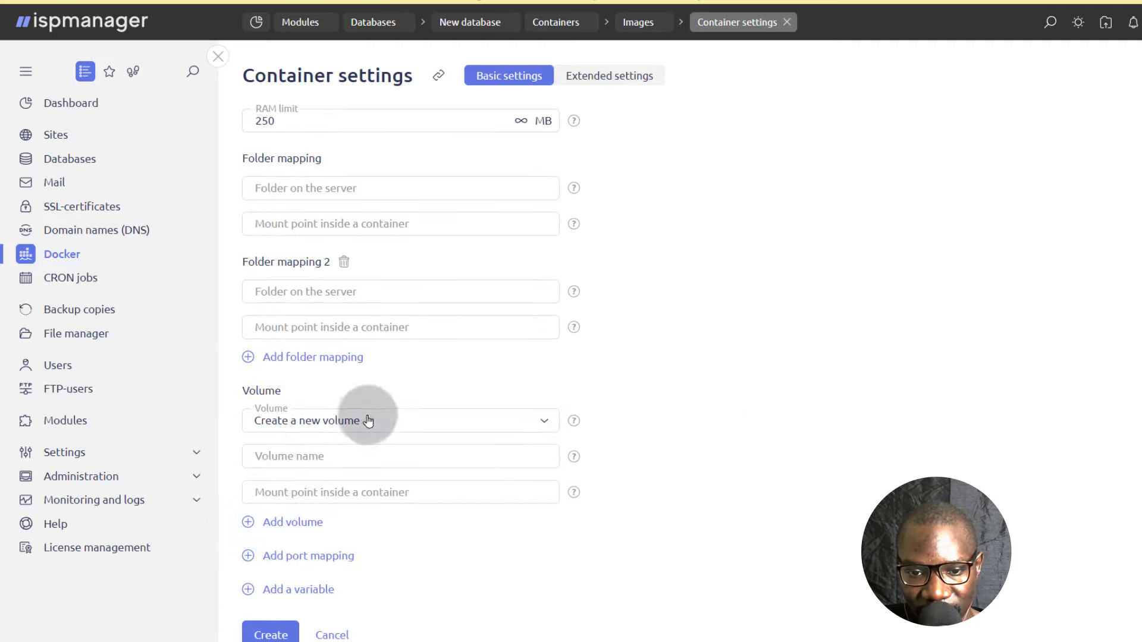
left_click(305, 455)
left_click(320, 459)
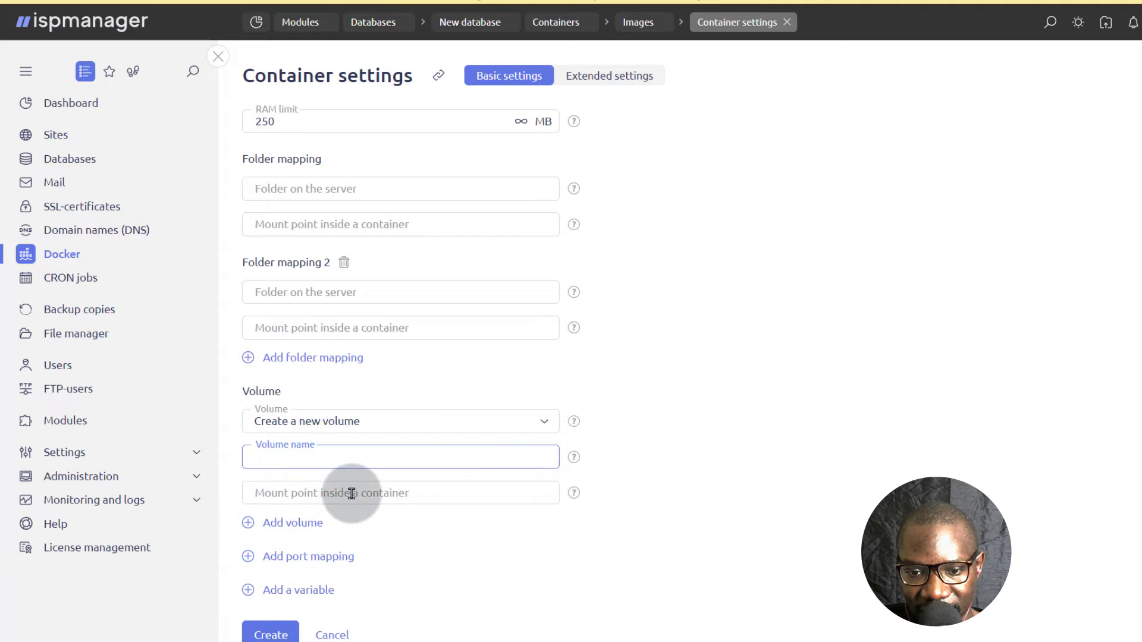
left_click(426, 491)
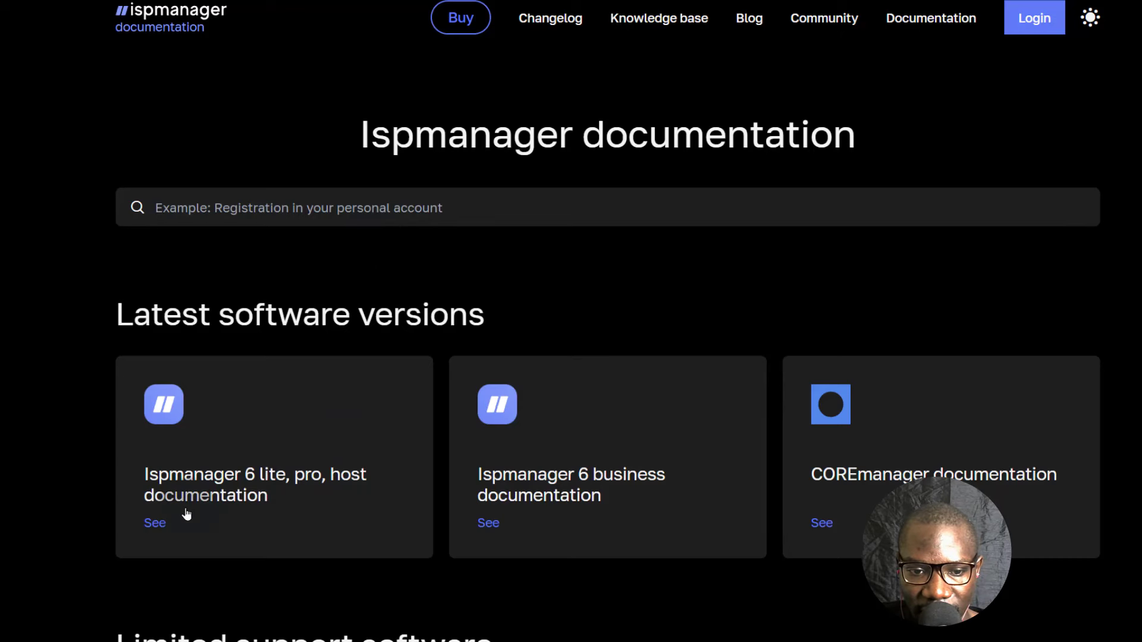
Open the Docker section of the Ispmanager 6 lite, pro, host documentation on the ispmanager website.
left_click(189, 480)
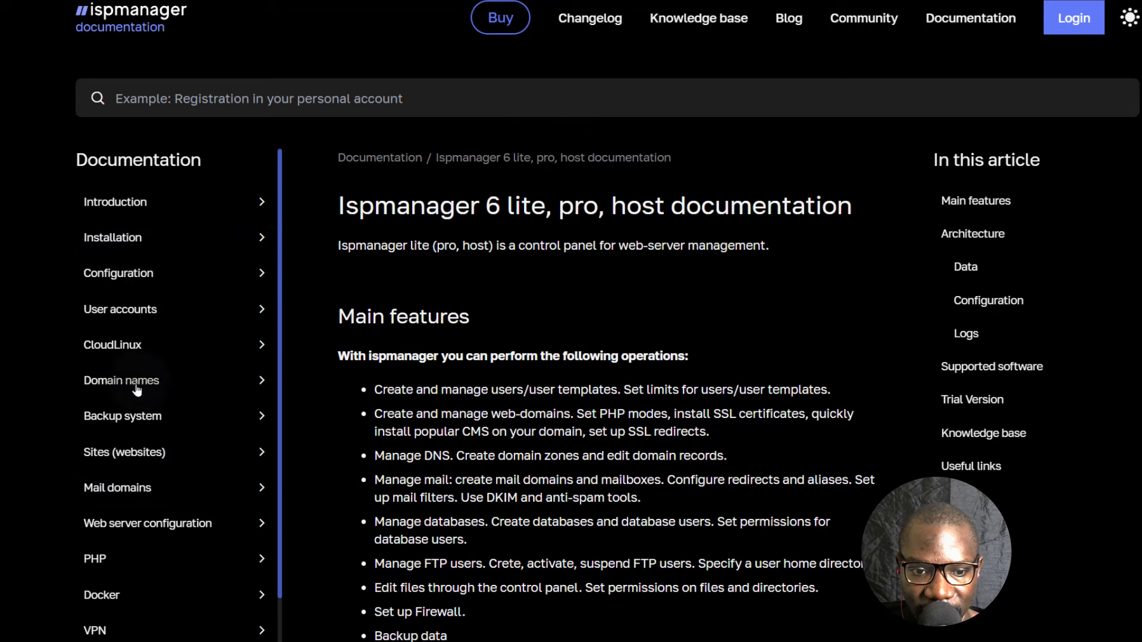
scroll(135, 422, "down", 4)
scroll(136, 422, "down", 1)
scroll(147, 489, "up", 2)
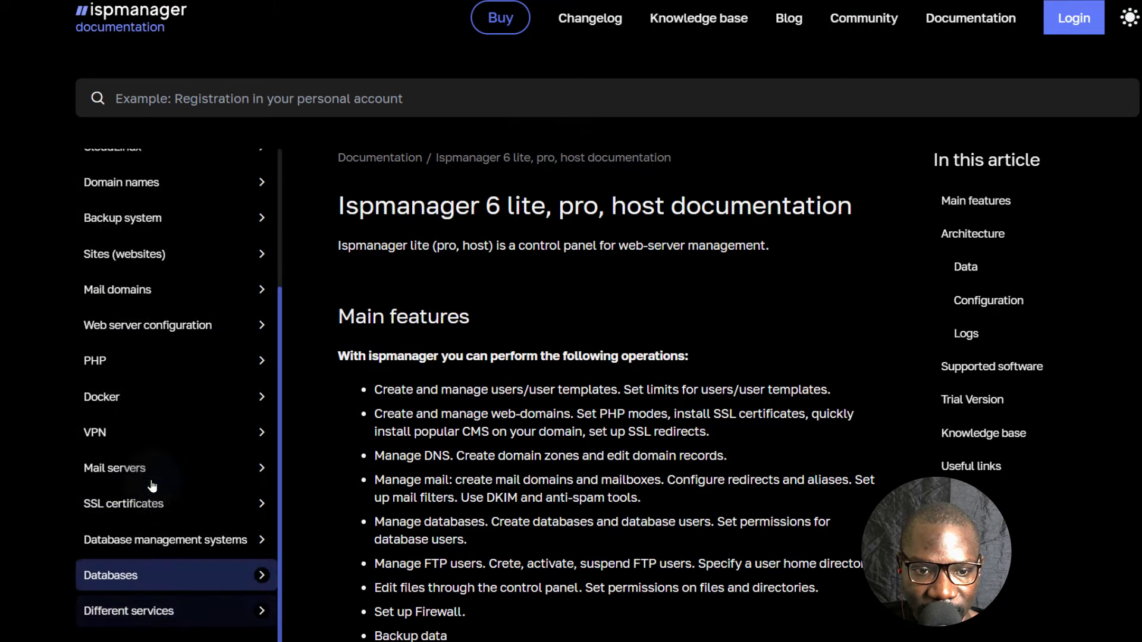
scroll(149, 477, "down", 2)
left_click(114, 323)
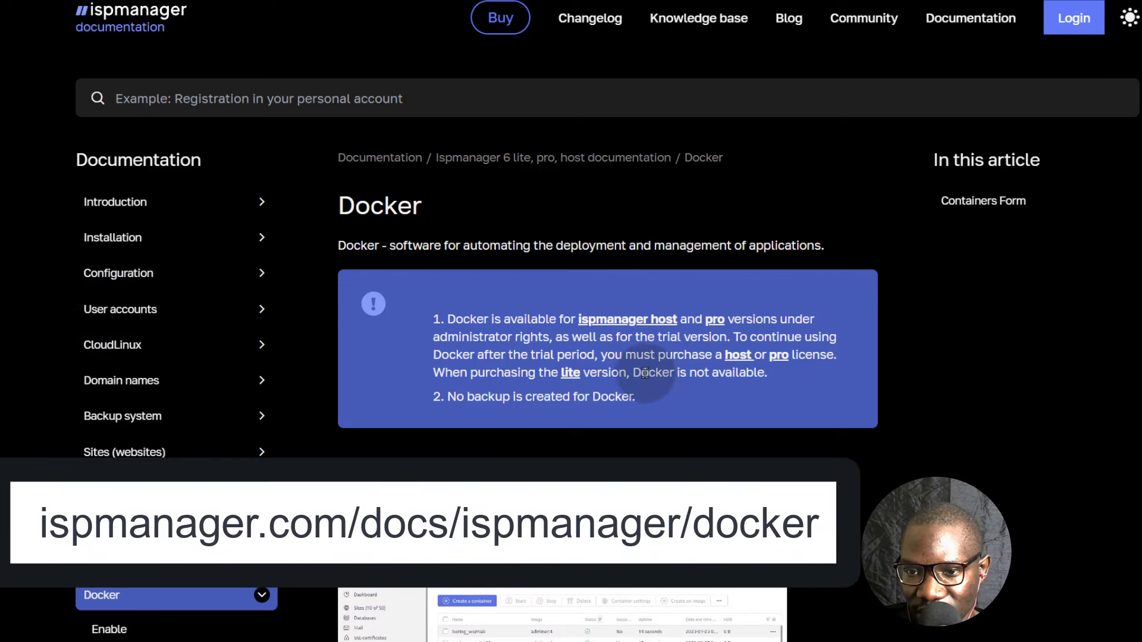
Read the Docker article's notes on version availability and backups, and look through its Containers Form section.
left_click_drag(650, 320, 726, 317)
left_click(654, 408)
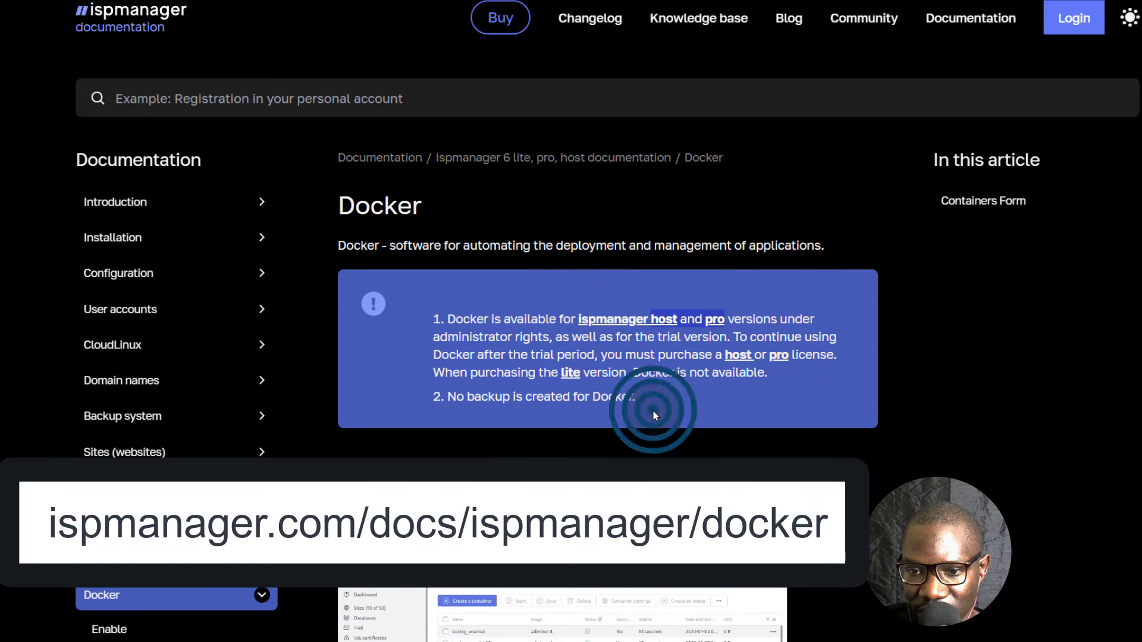
scroll(619, 424, "down", 1)
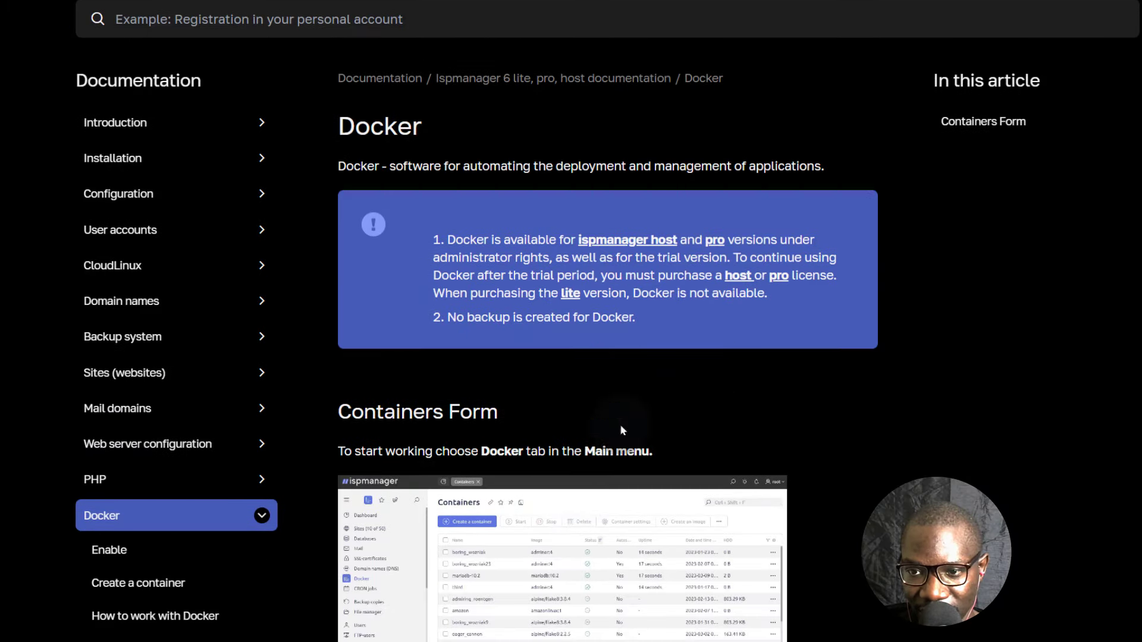
scroll(734, 238, "down", 1)
scroll(607, 321, "down", 6)
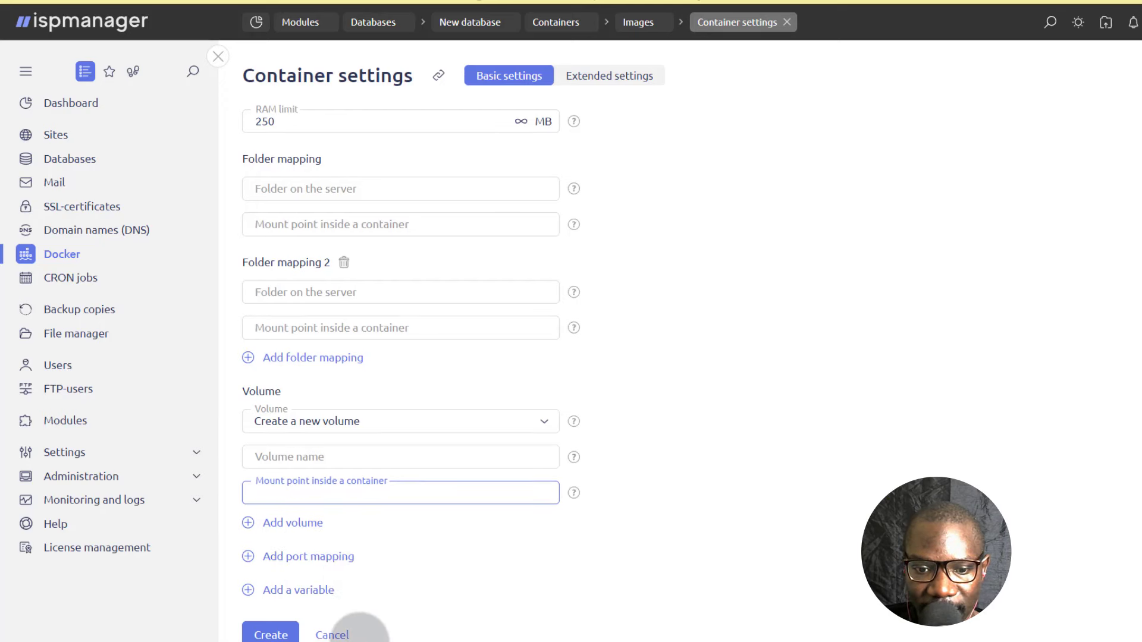
Return to ispmanager, create the mongo container with the entered settings, and check its status in the containers list.
left_click(272, 634)
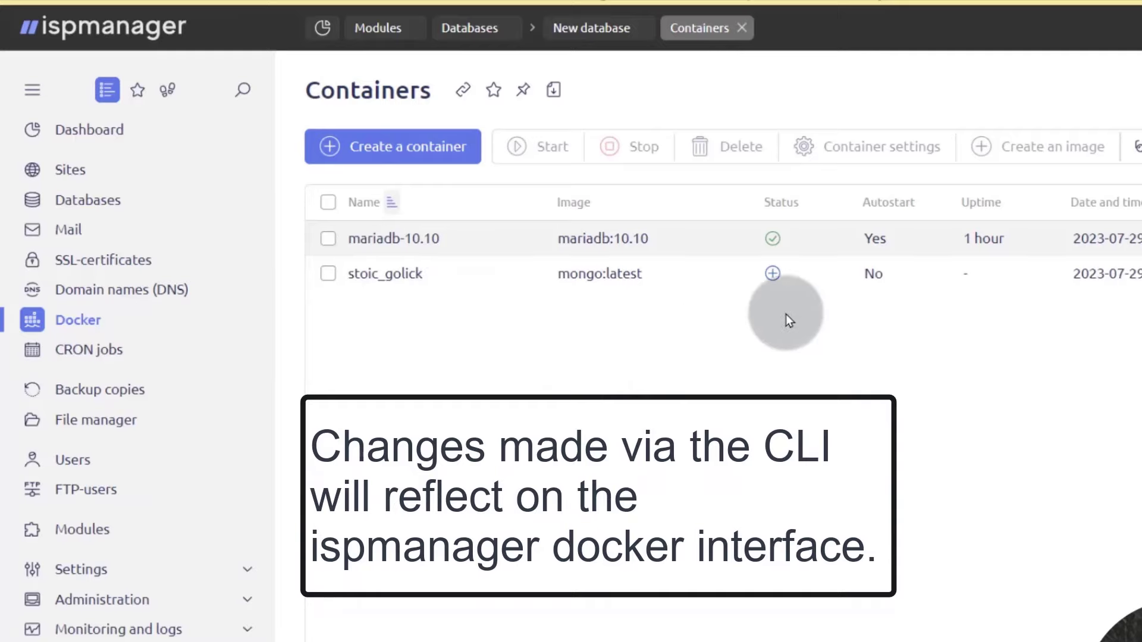
left_click(775, 274)
mouse_move(773, 271)
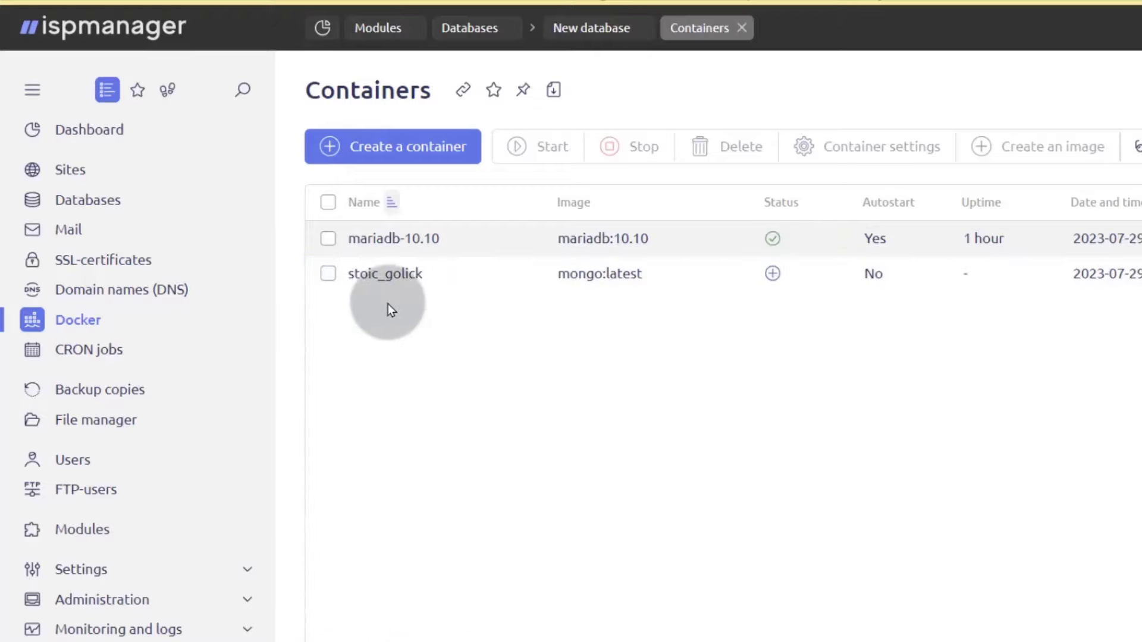
left_click(329, 286)
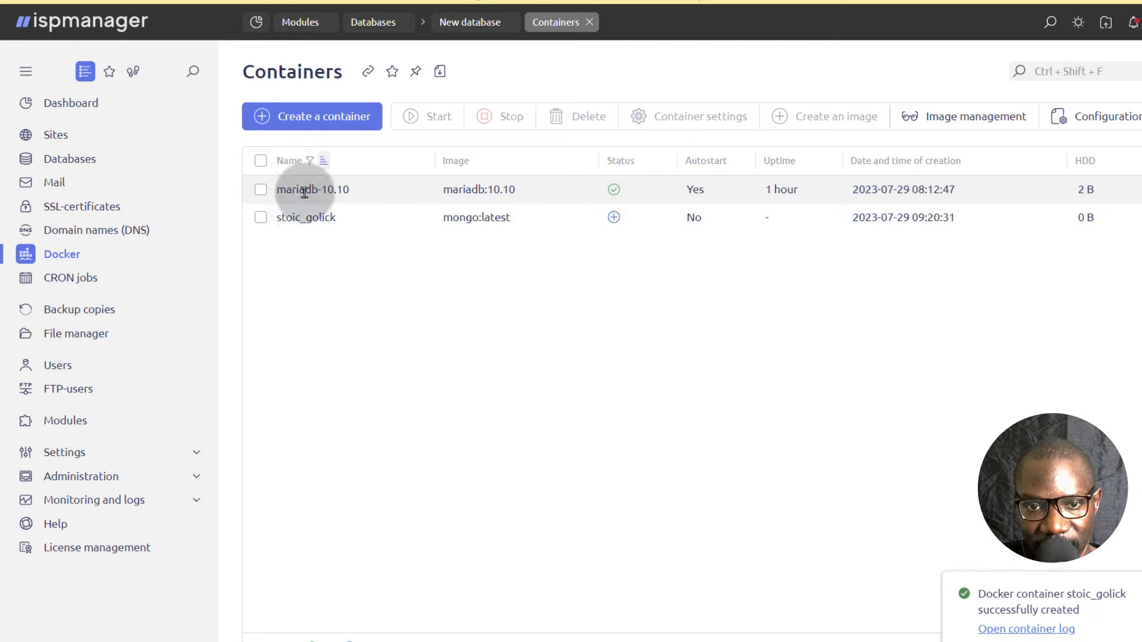
left_click(259, 226)
left_click(260, 218)
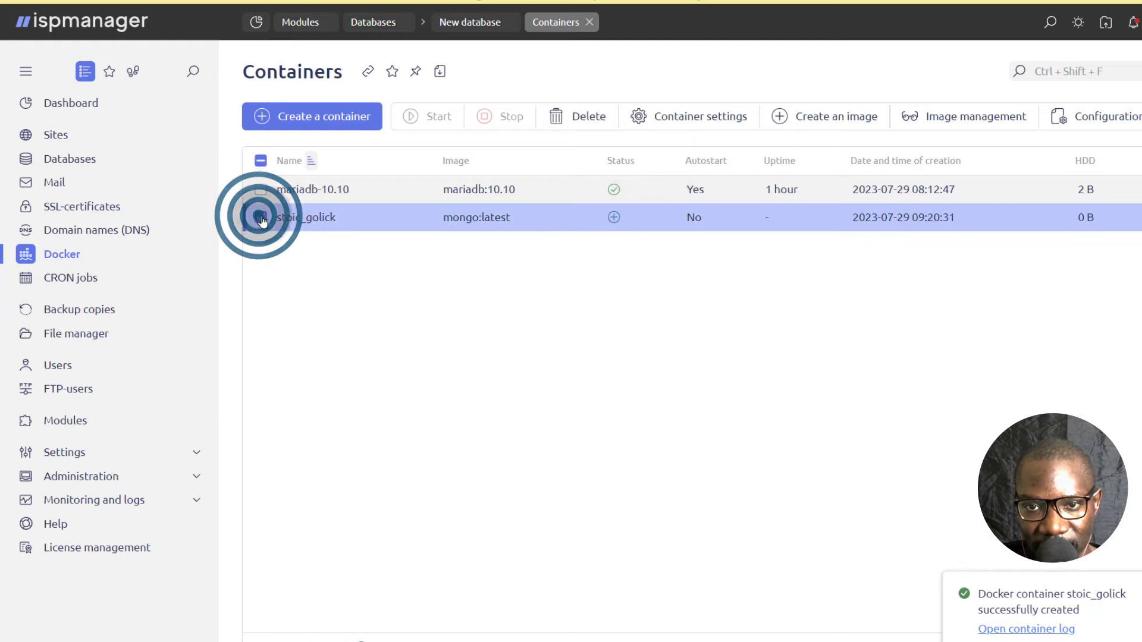
left_click(259, 218)
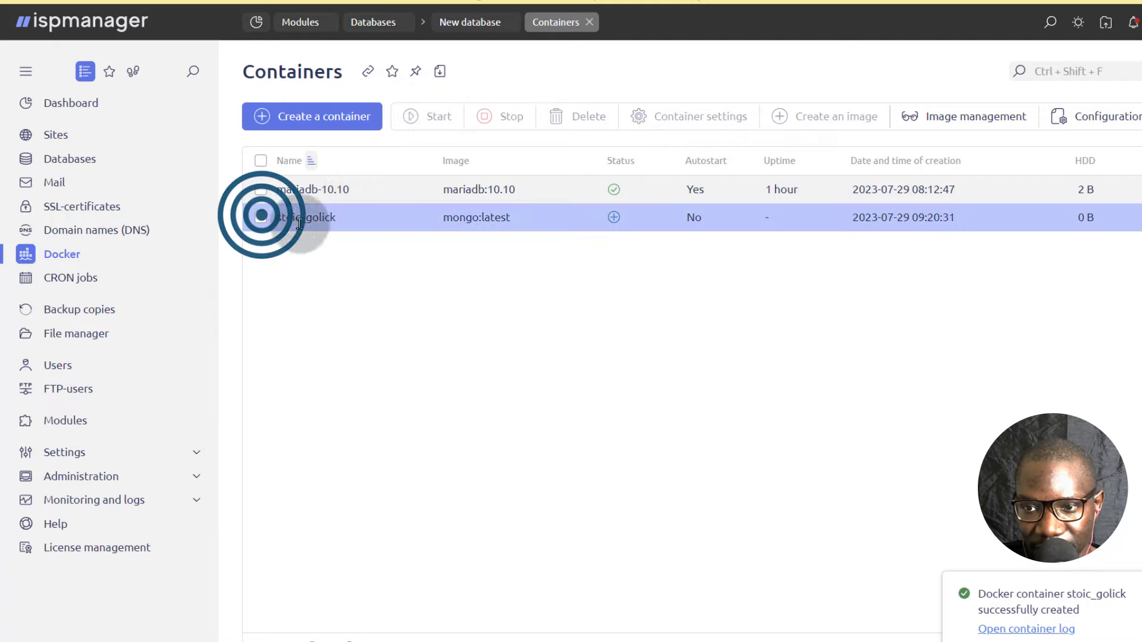
left_click(706, 219)
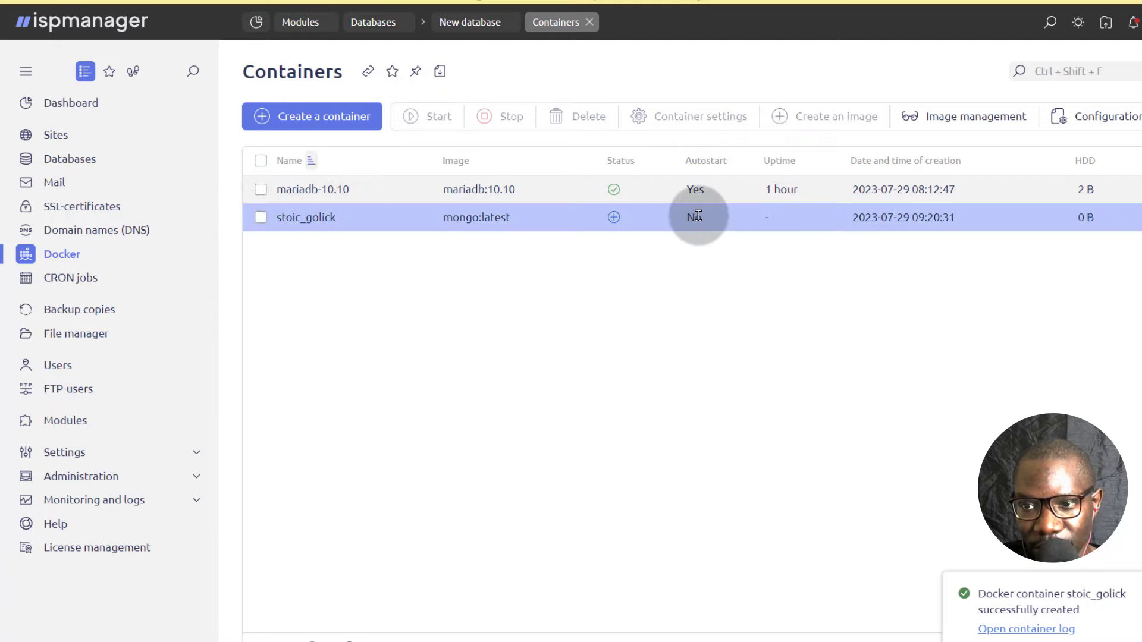
Set the mongo container's auto start to Restart always in its container settings and save.
left_click(261, 218)
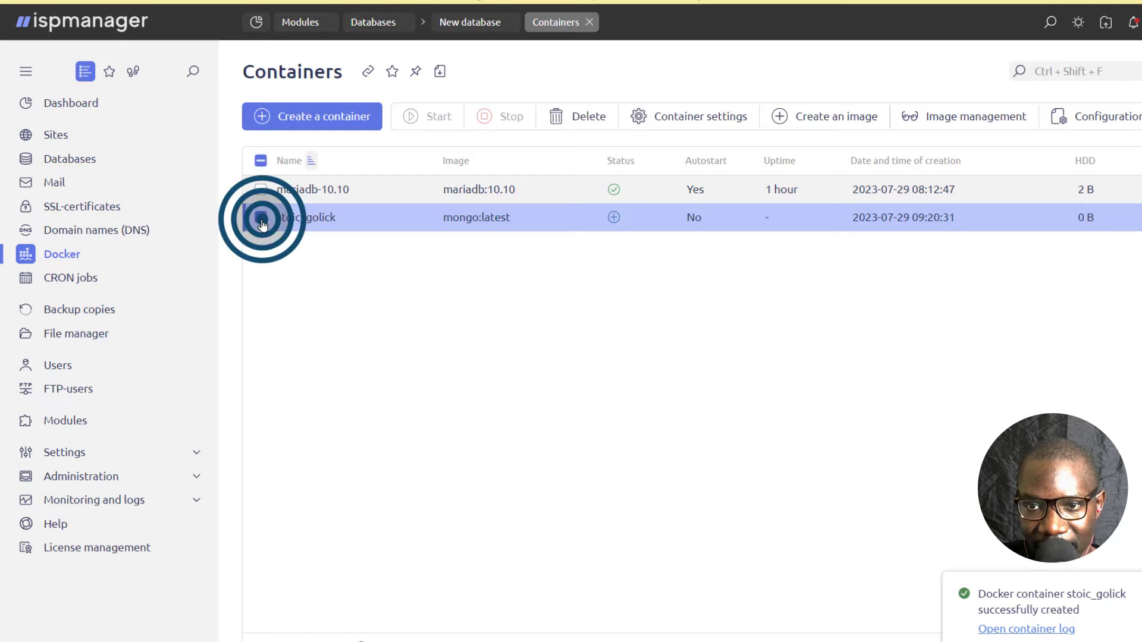
left_click(701, 119)
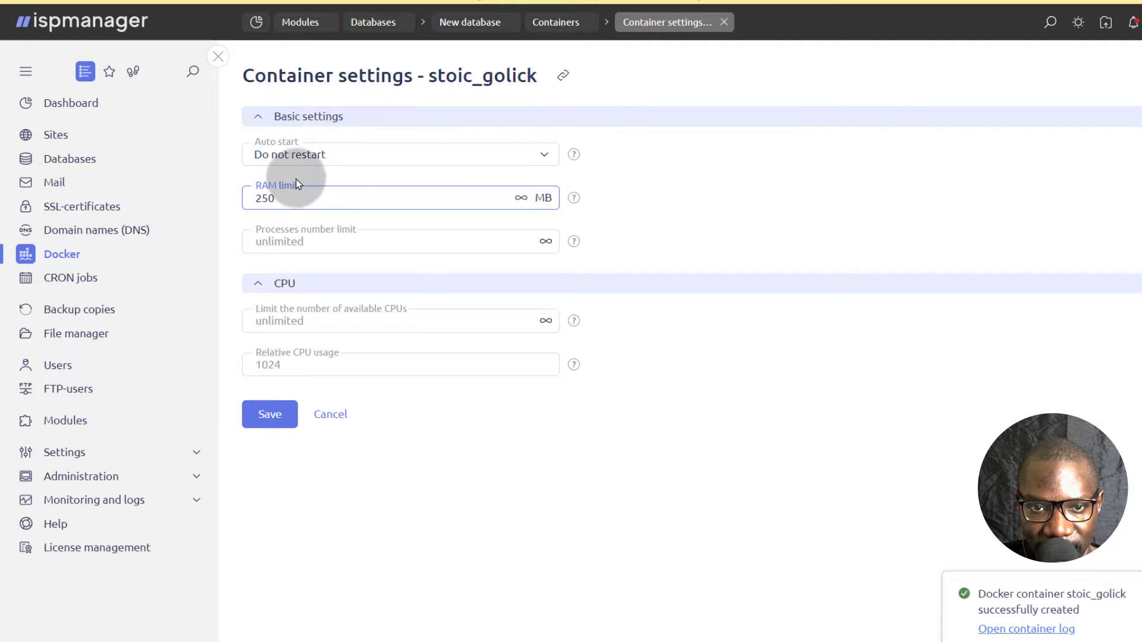
left_click(360, 148)
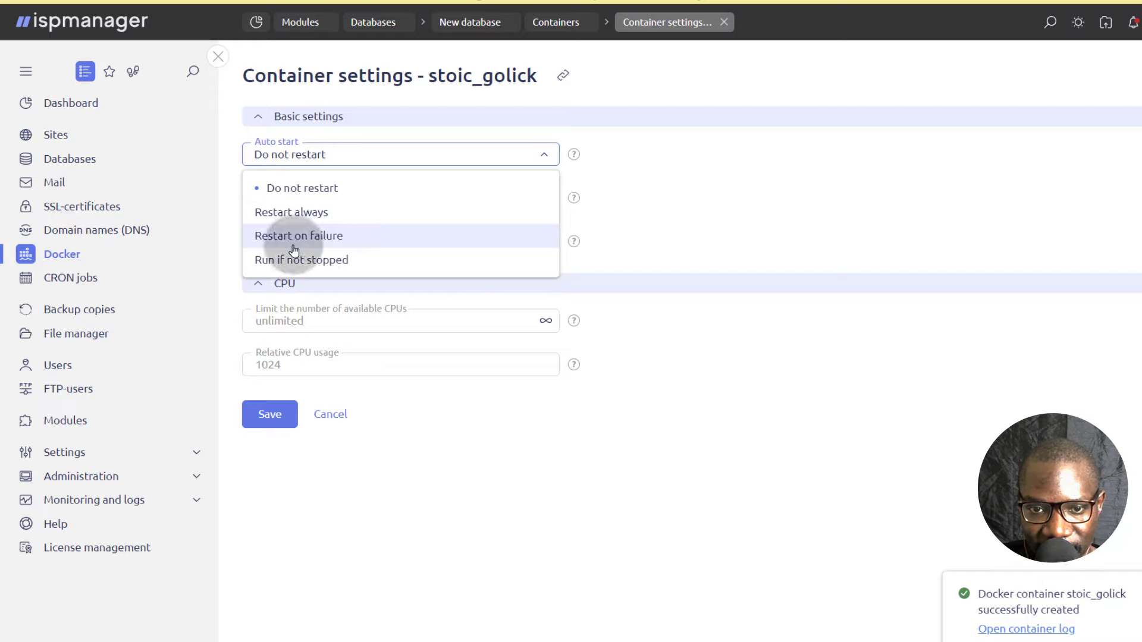
left_click(303, 213)
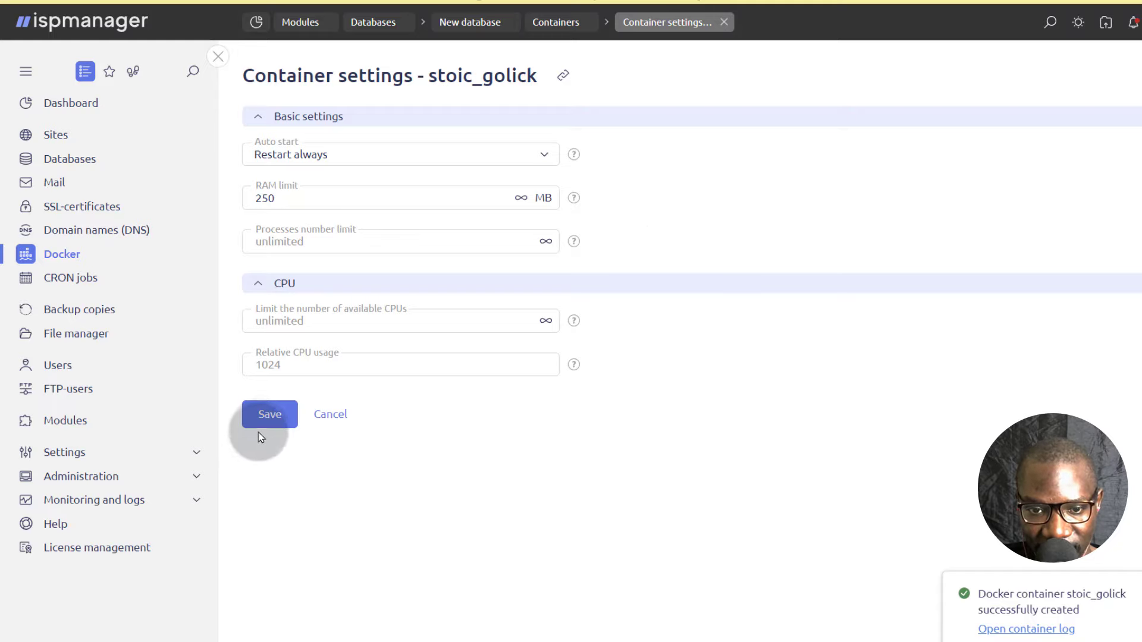
left_click(269, 415)
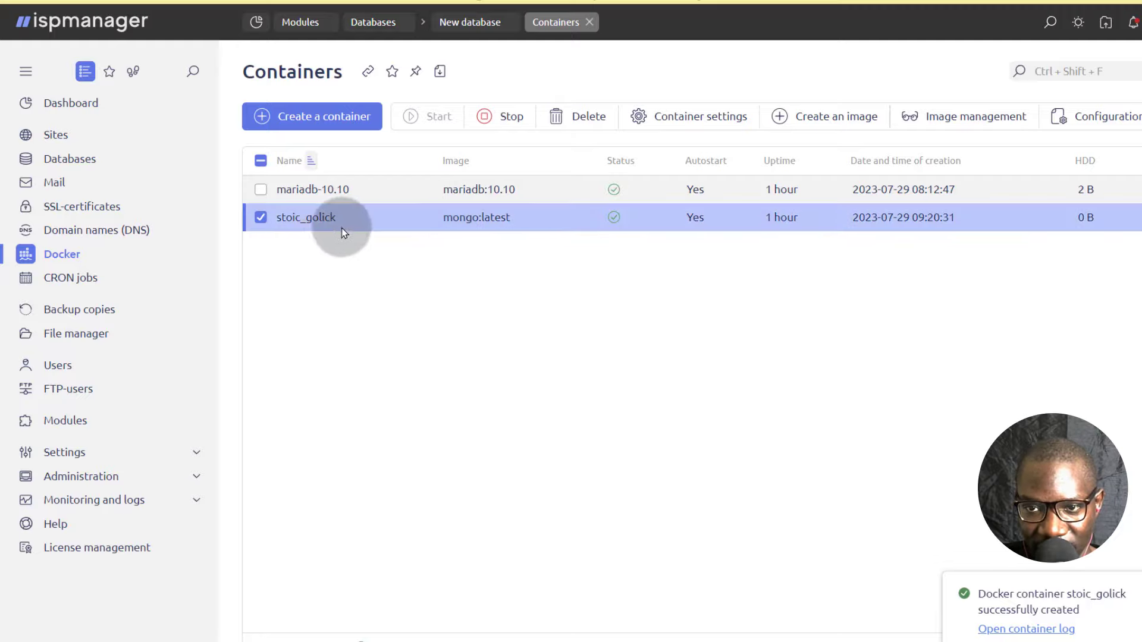
Stop the mongo container, confirm the suspension and clear its selection in the containers list.
left_click(505, 116)
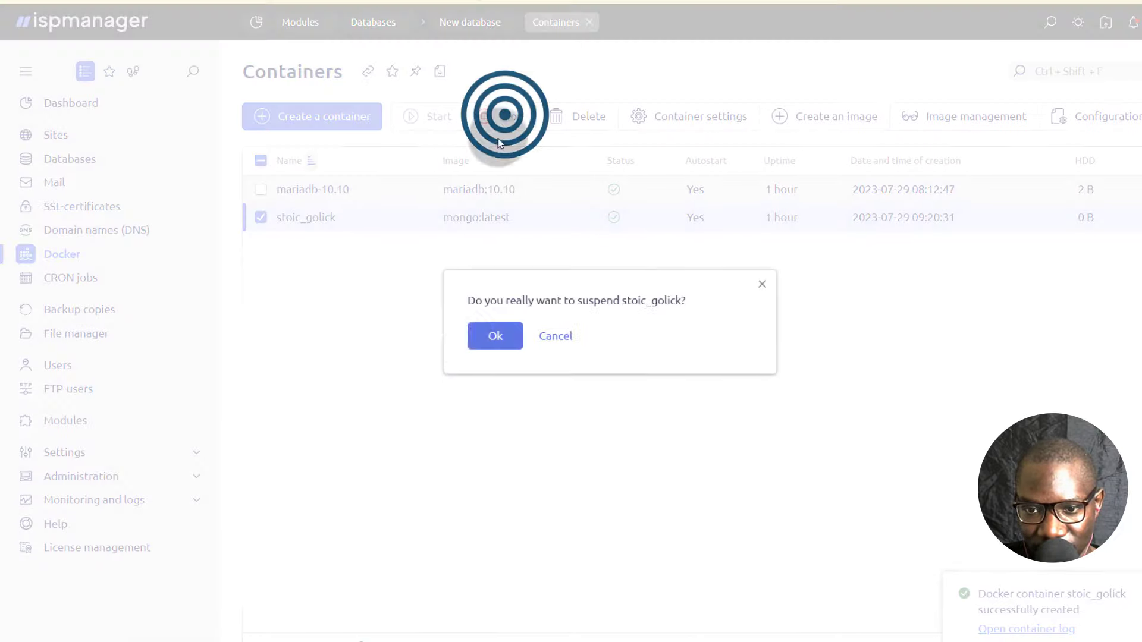
left_click(491, 329)
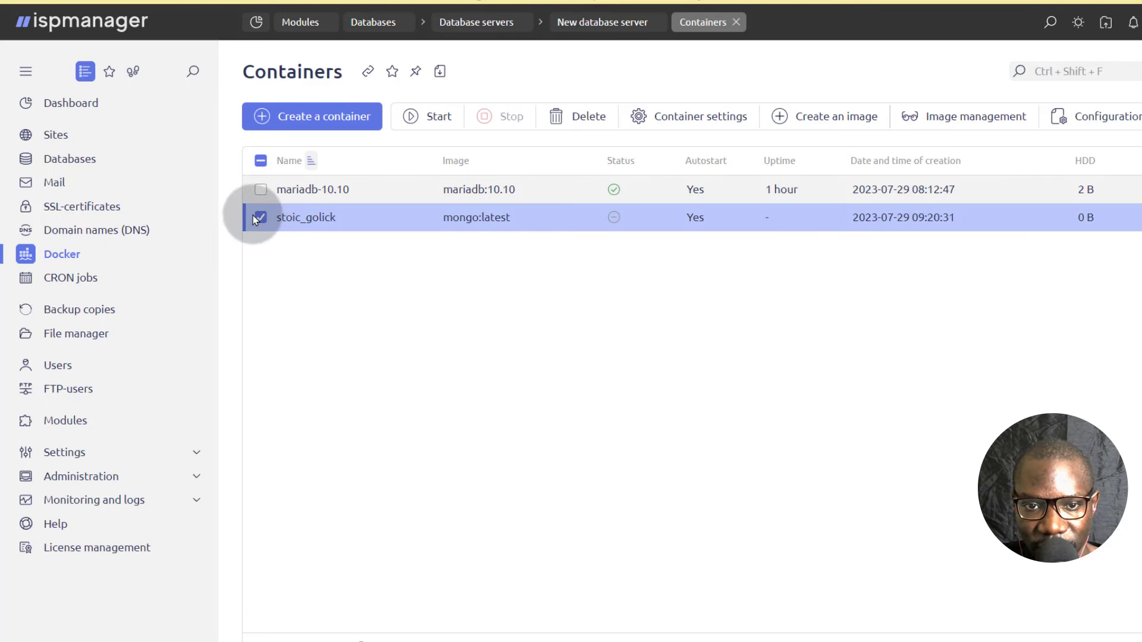
left_click(257, 218)
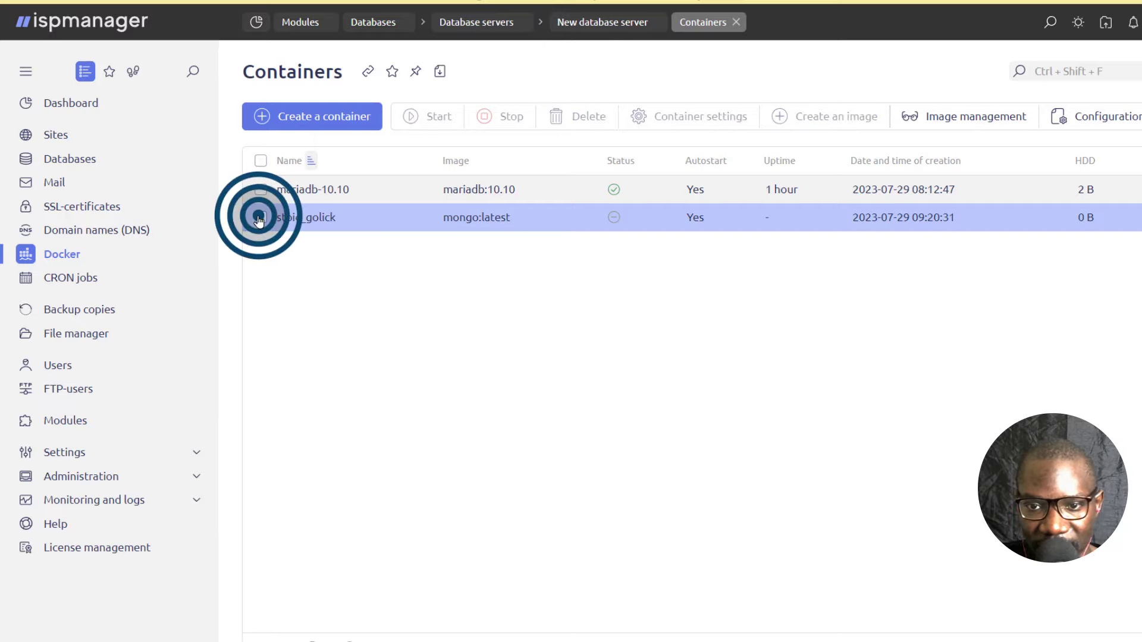
Begin a new container by searching Docker Hub for redis and selecting the redis image.
left_click(318, 122)
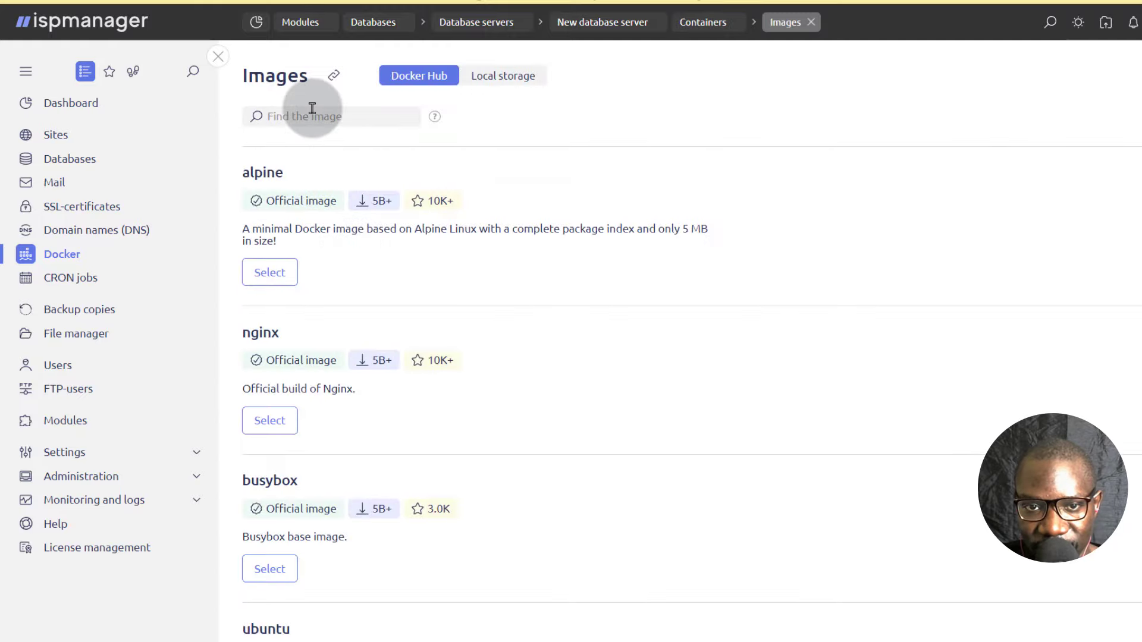
left_click(313, 108)
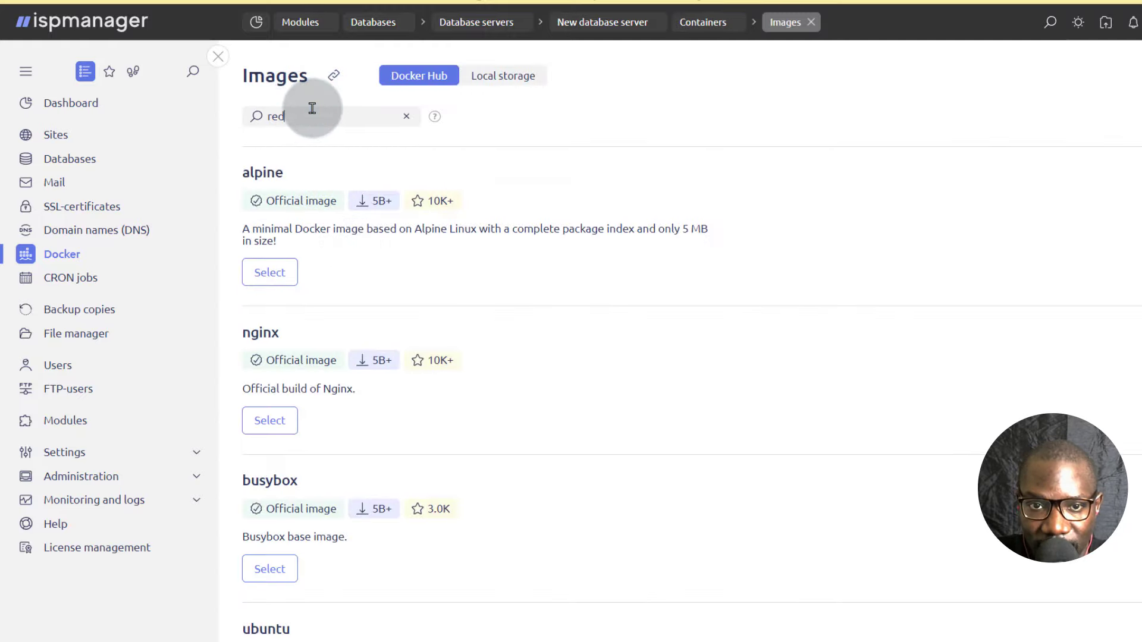
type("redis")
key("Return")
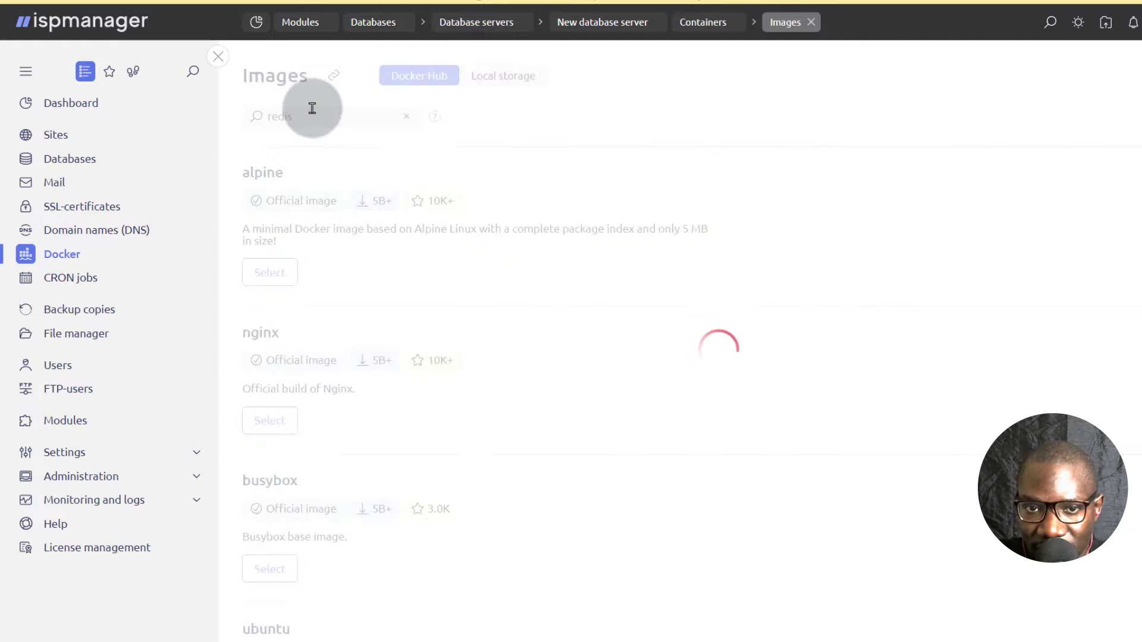
left_click(264, 262)
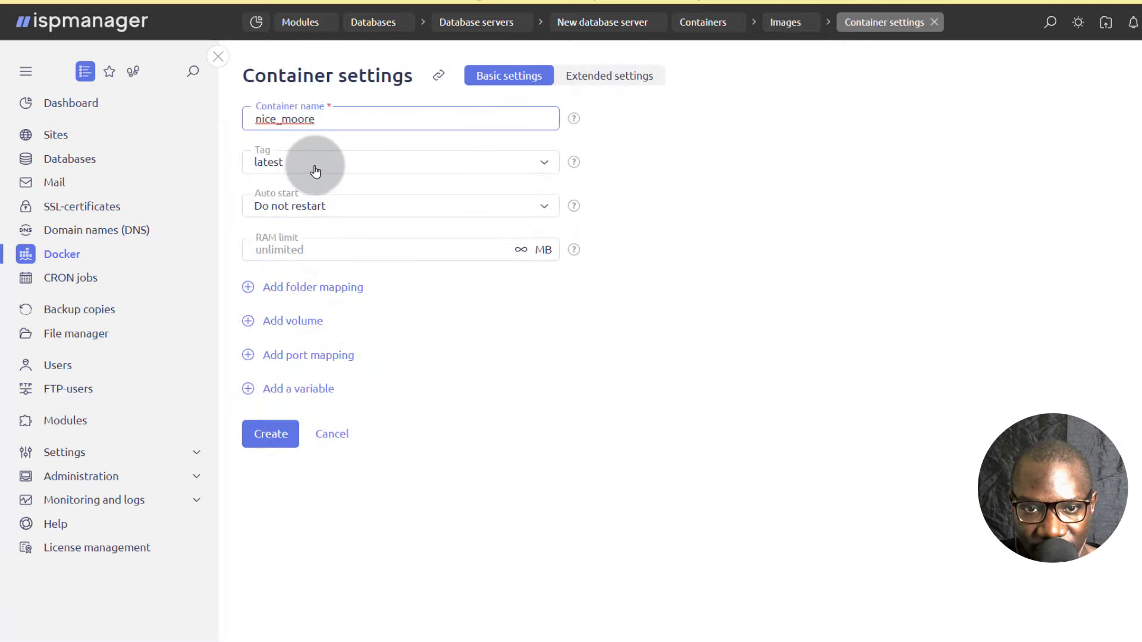
Add a port mapping with empty server and container ports, then create the redis container with tag latest and Do not restart.
left_click(338, 206)
left_click(337, 206)
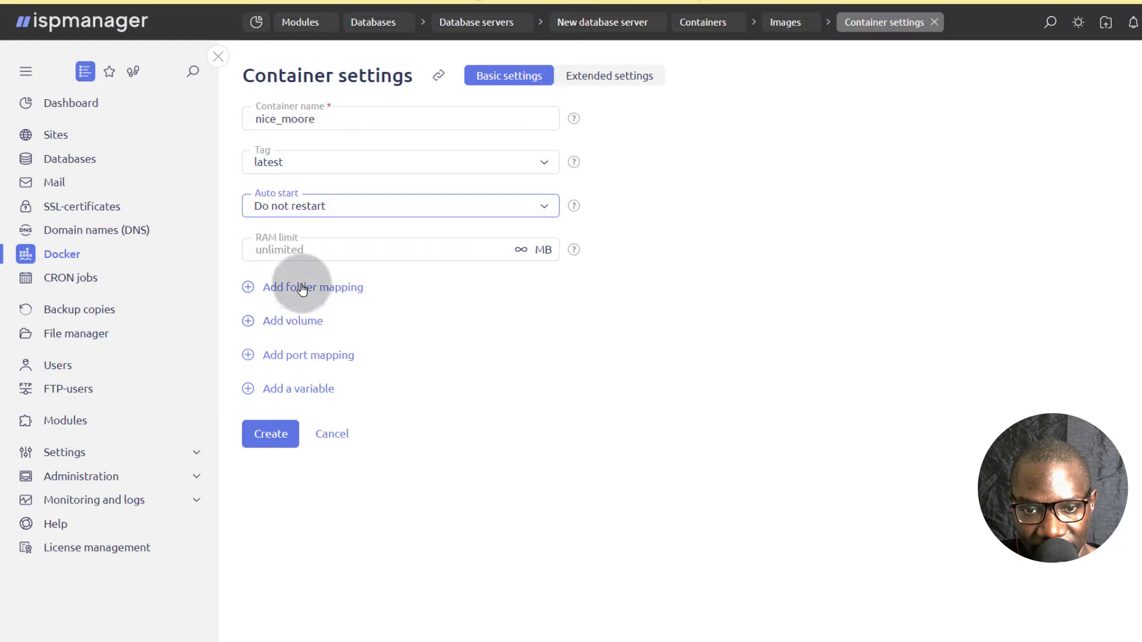
left_click(248, 356)
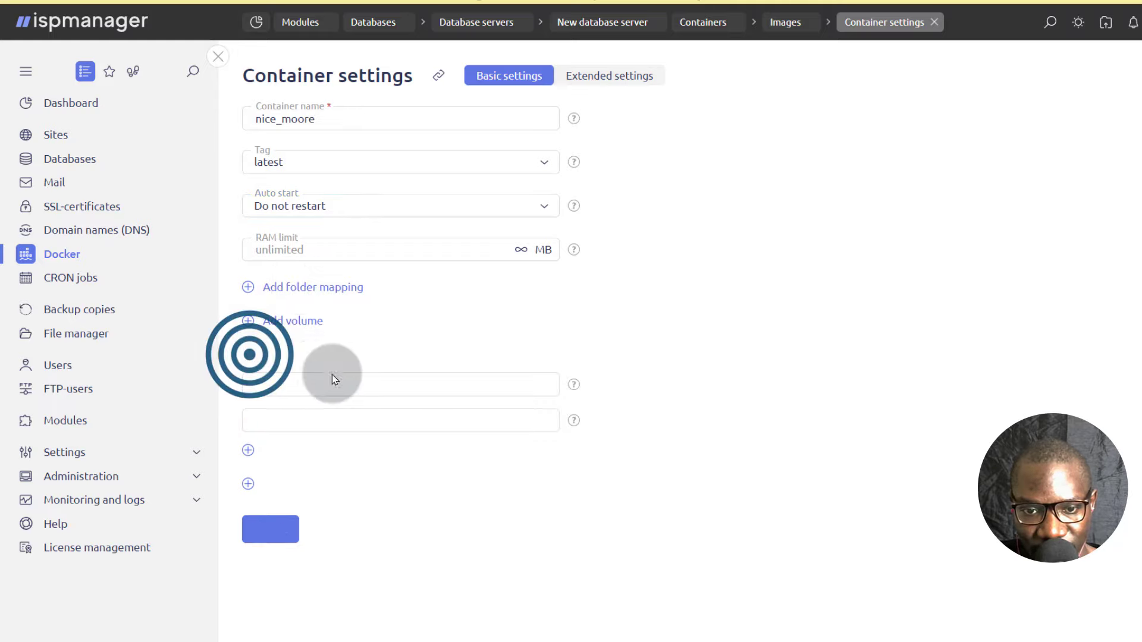
left_click(286, 382)
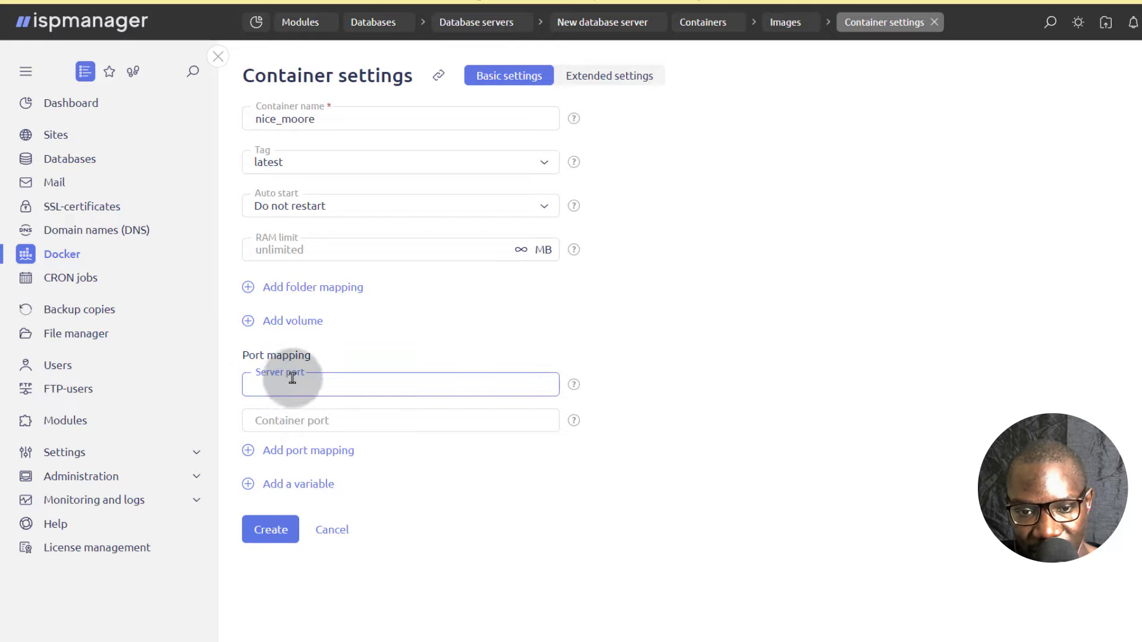
left_click(285, 420)
left_click(308, 379)
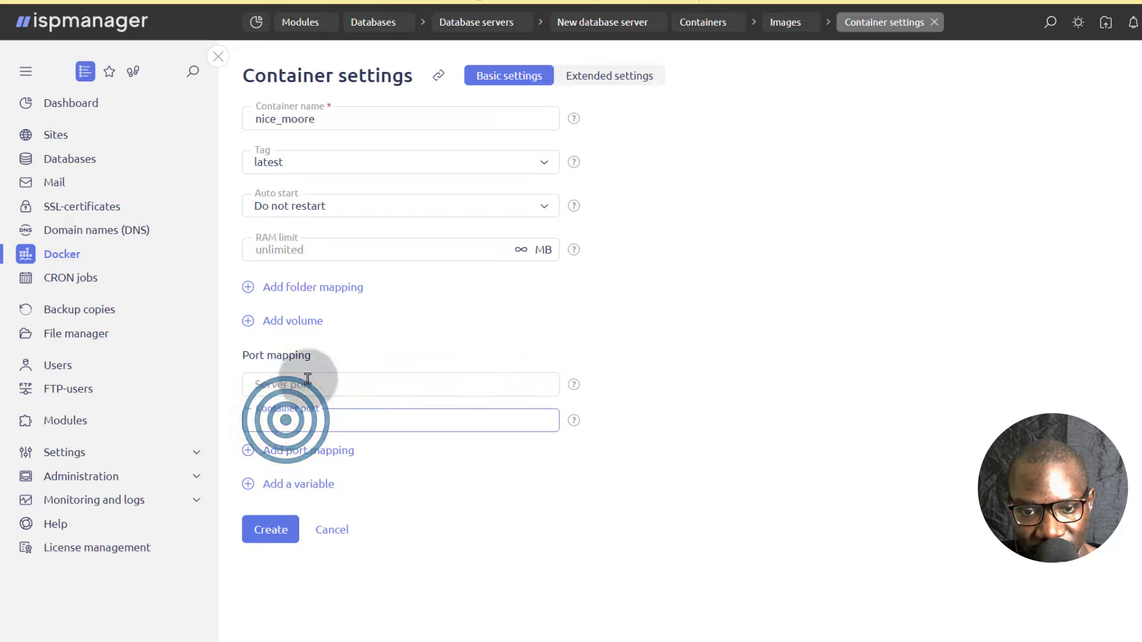
left_click(674, 372)
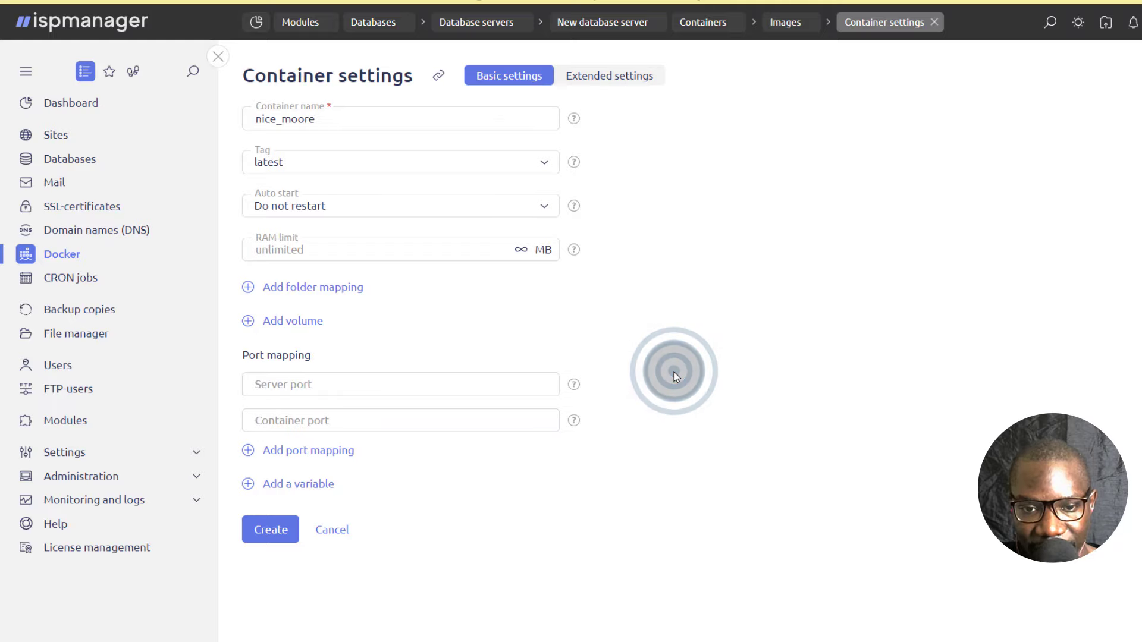
left_click(274, 528)
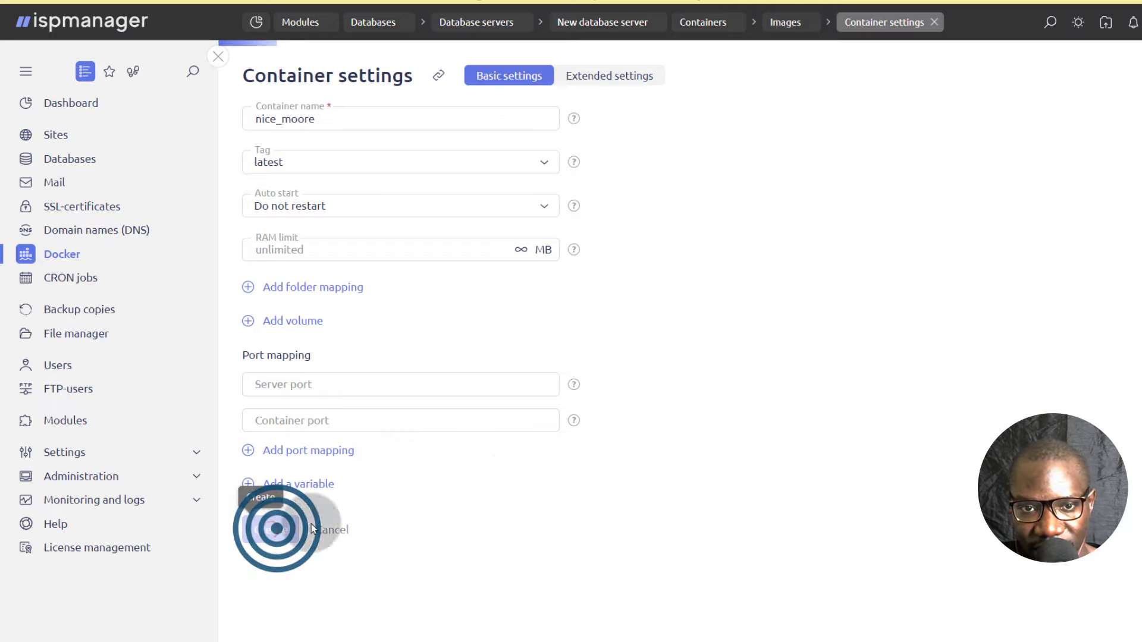
left_click(258, 245)
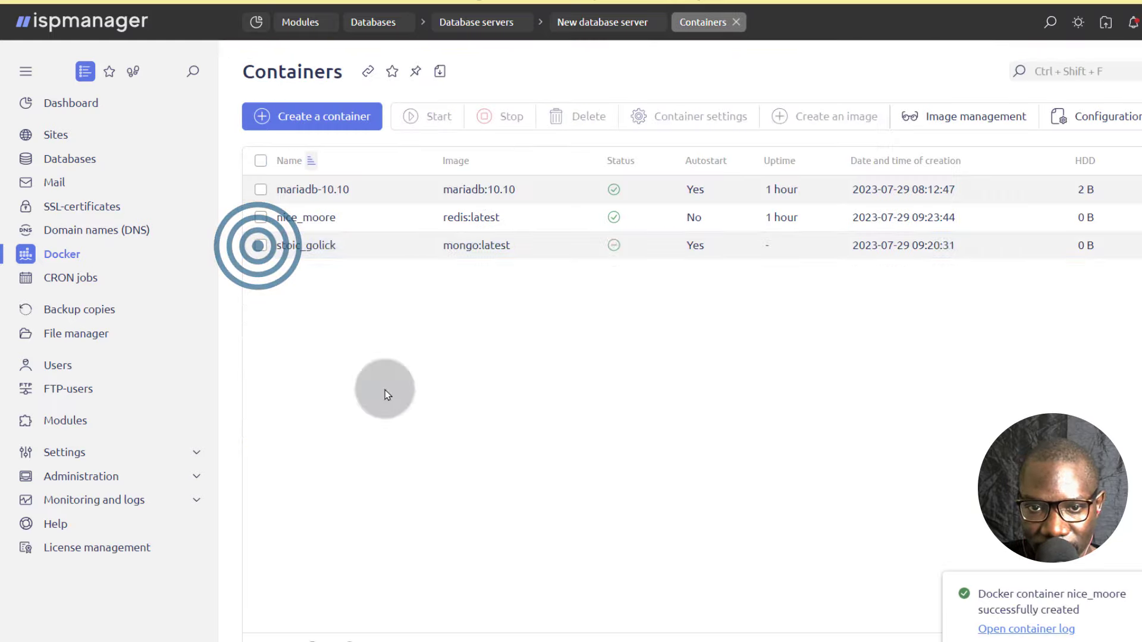
left_click(385, 389)
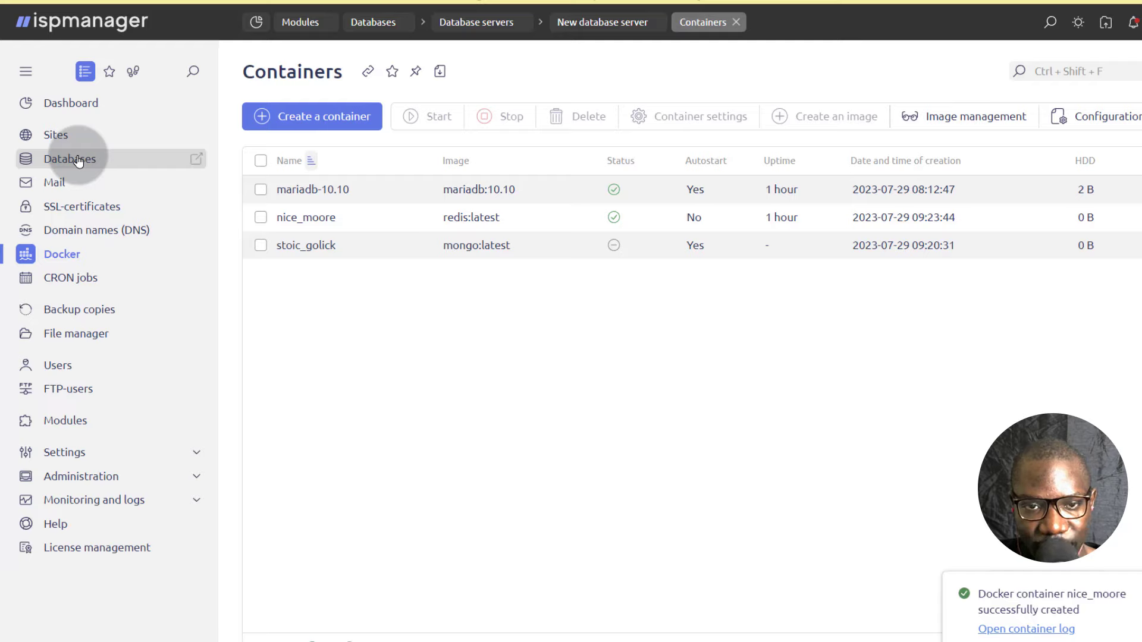
Look through the ispmanager Docker documentation article again, covering the containers list fields, the work process links and the opening notes.
left_click(357, 382)
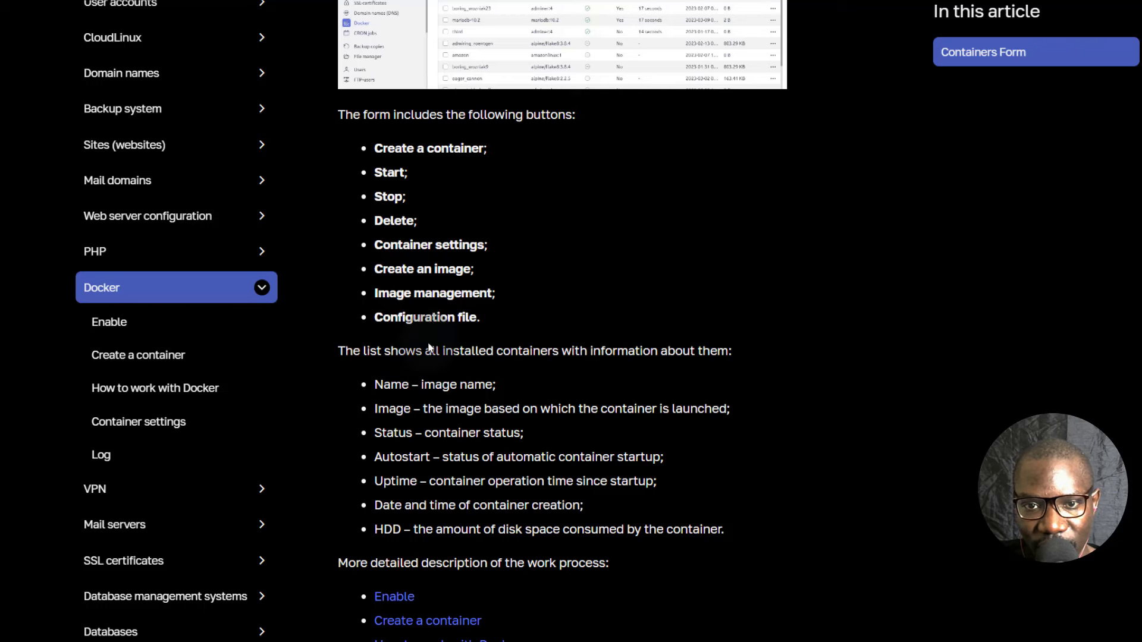
scroll(427, 381, "up", 5)
scroll(429, 381, "down", 7)
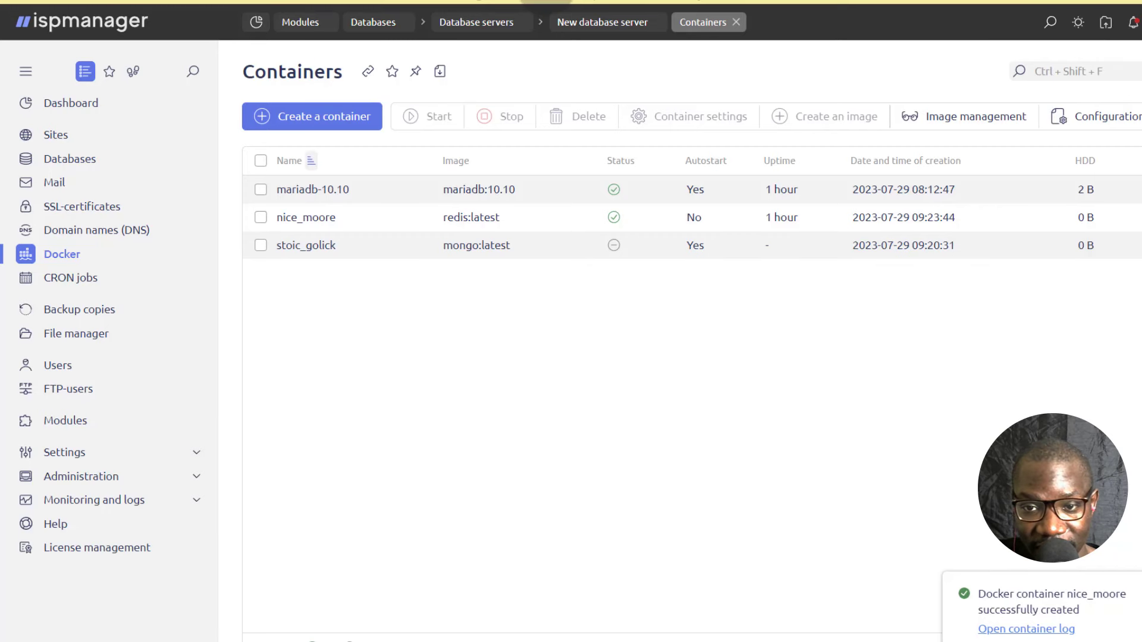
left_click(533, 244)
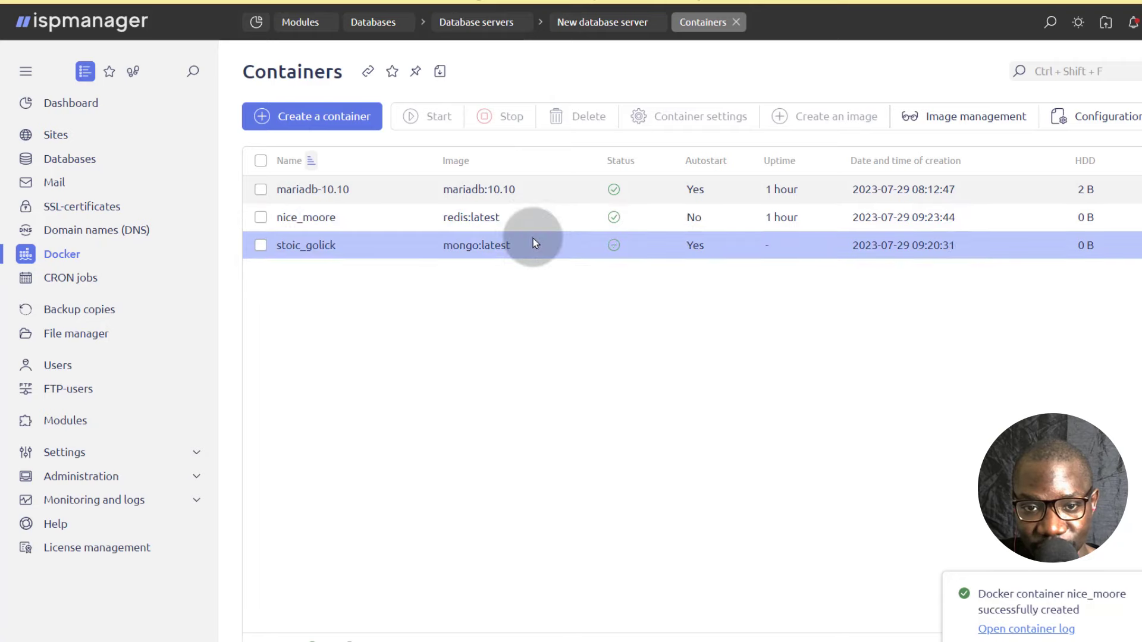
left_click(387, 395)
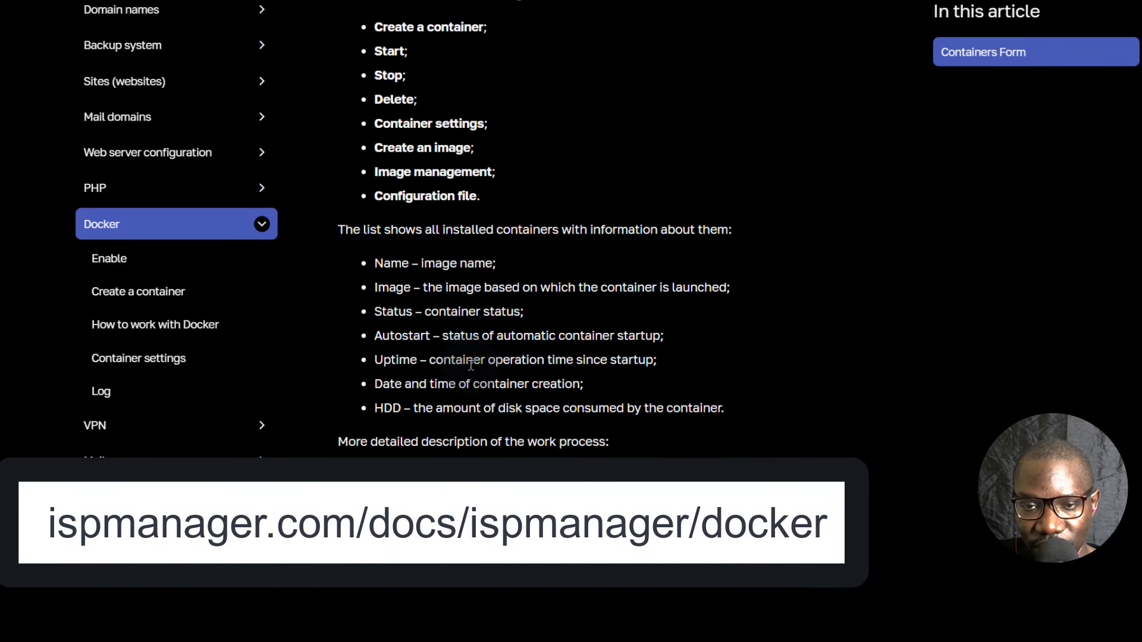
scroll(640, 458, "up", 12)
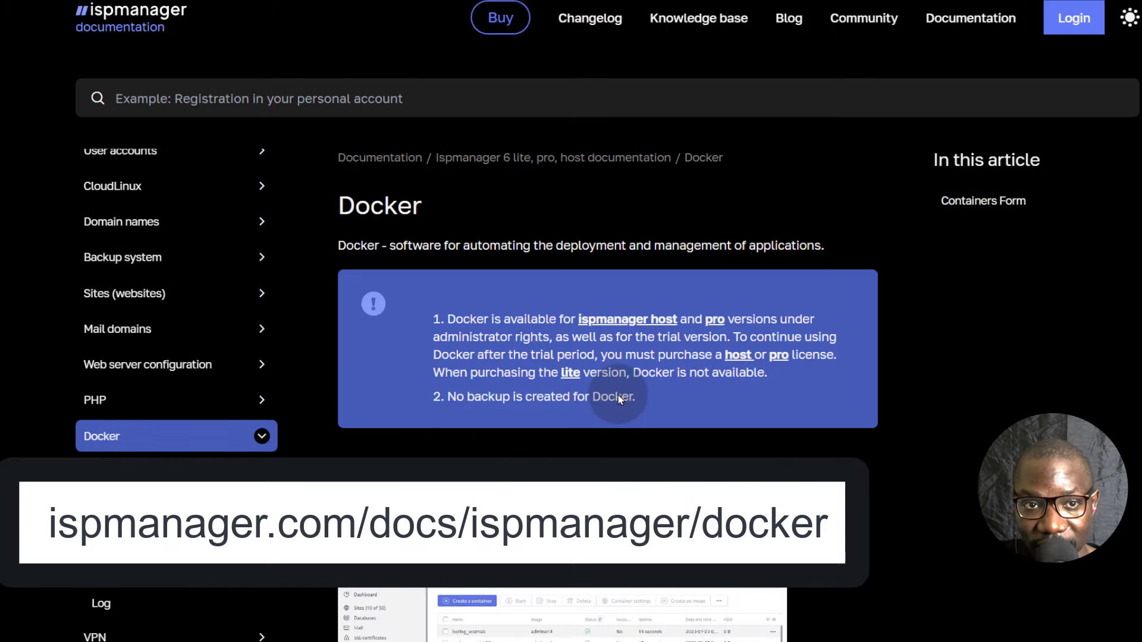